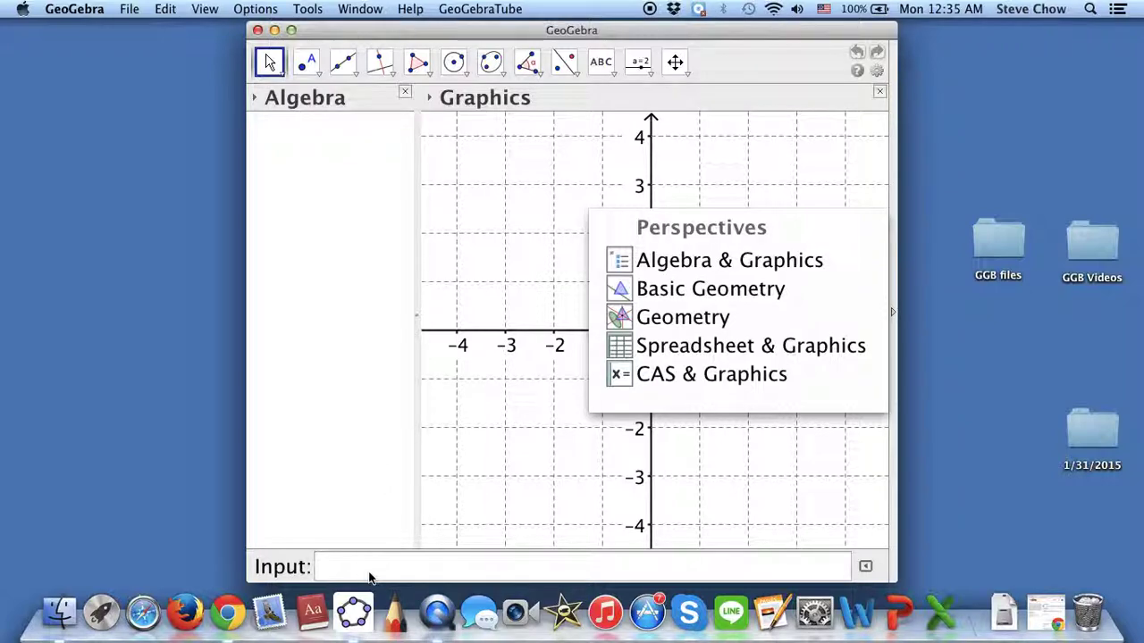
- Enter f(x)=x^2 in the Input bar to draw the parabola
click(370, 575)
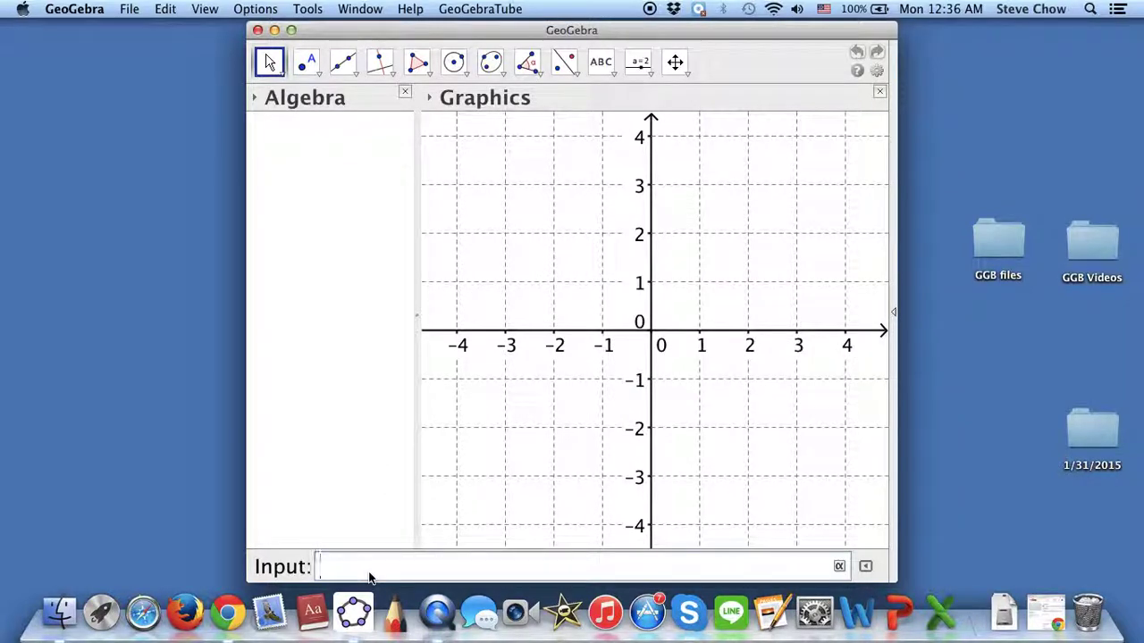
text(f(x)=x^2)
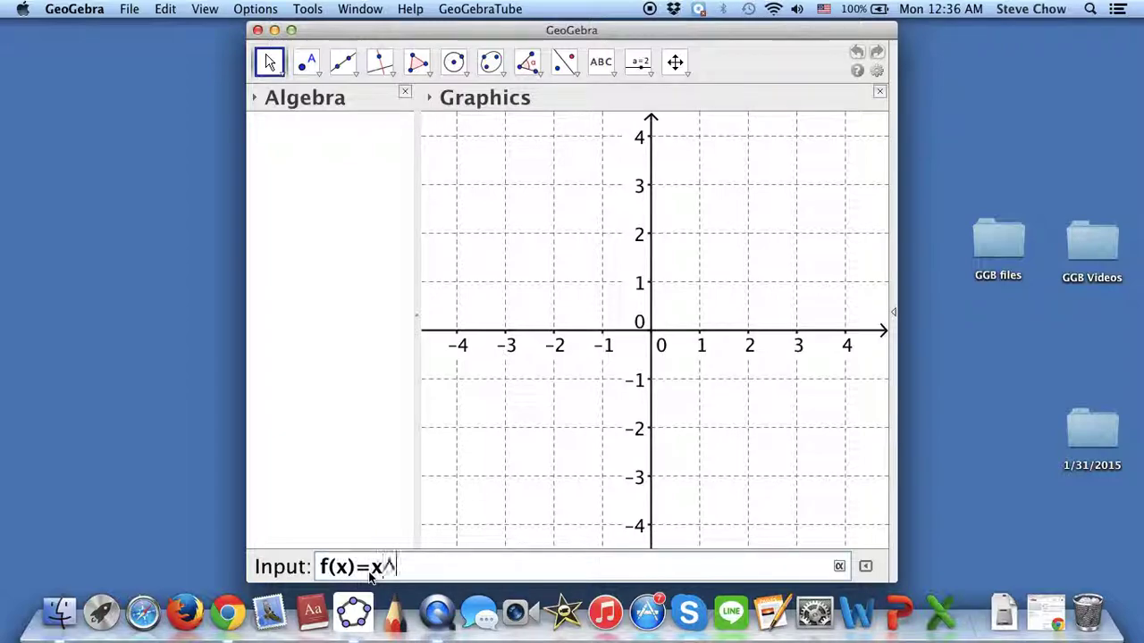
key(Return)
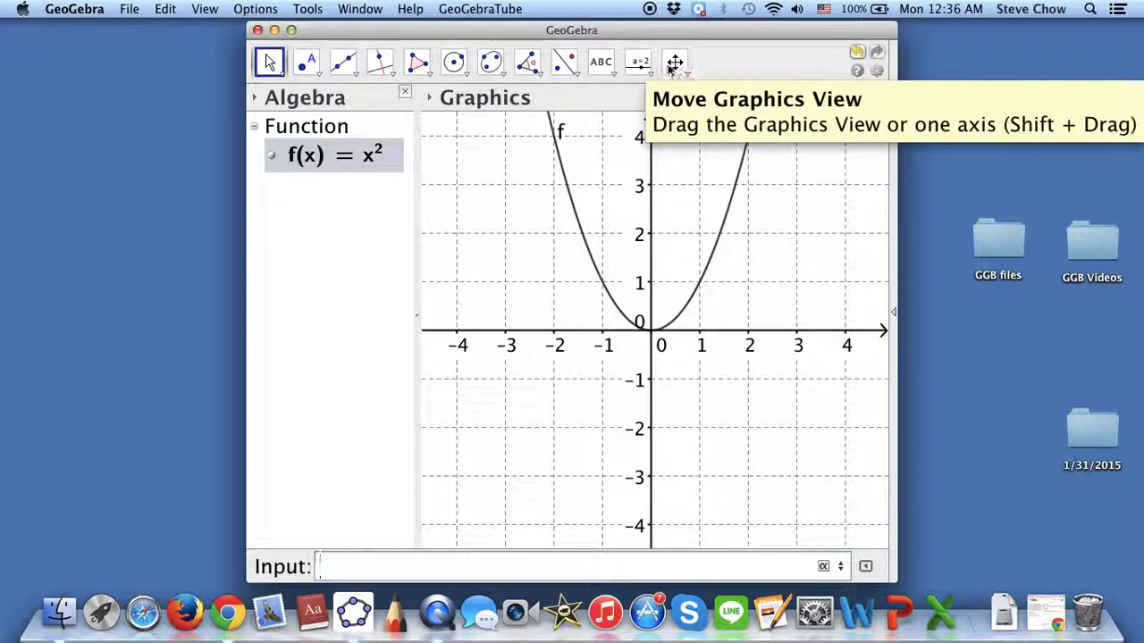
- Pan and zoom the Graphics view so the parabola from x = -1 to 4 fills it, origin lower left
click(673, 67)
click(674, 68)
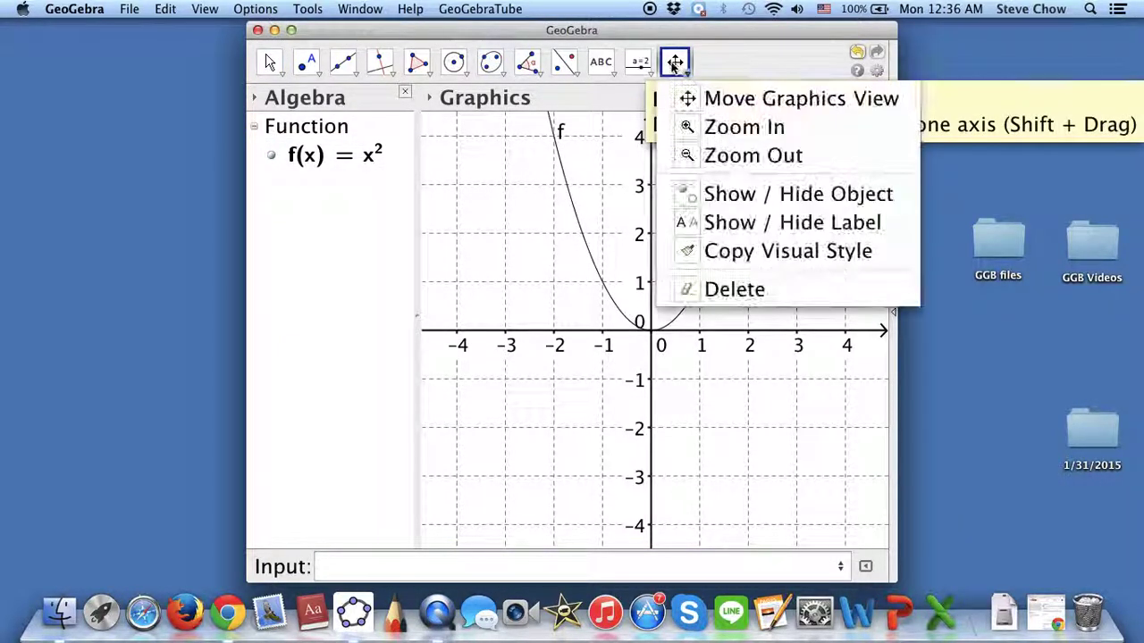
click(582, 268)
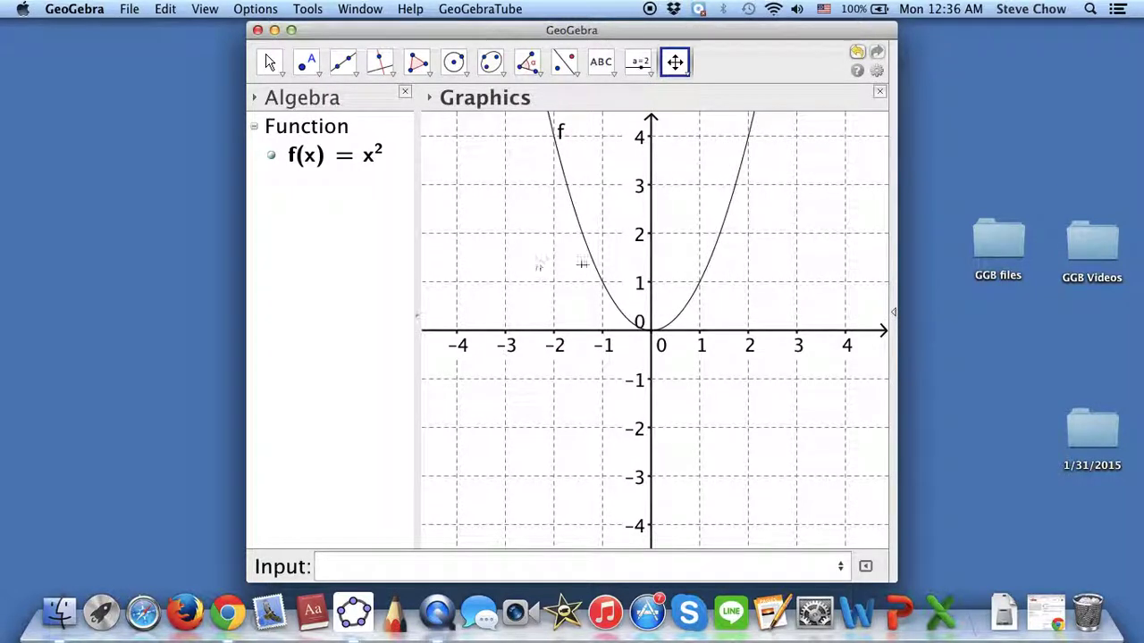
drag(747, 258, 692, 306)
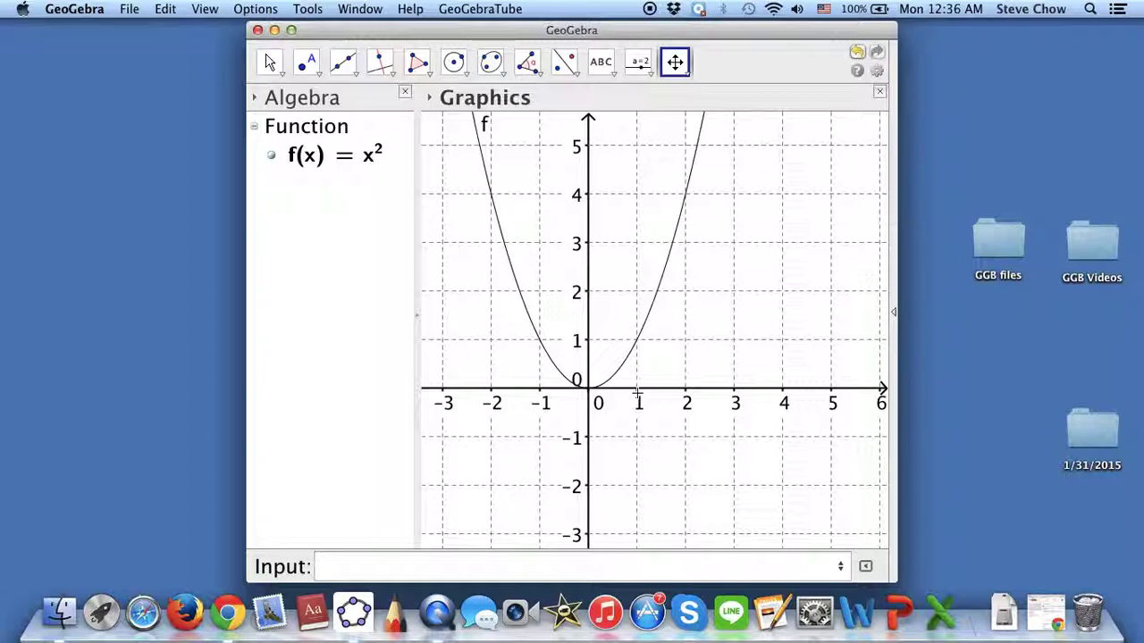
scroll(667, 366, up, 5)
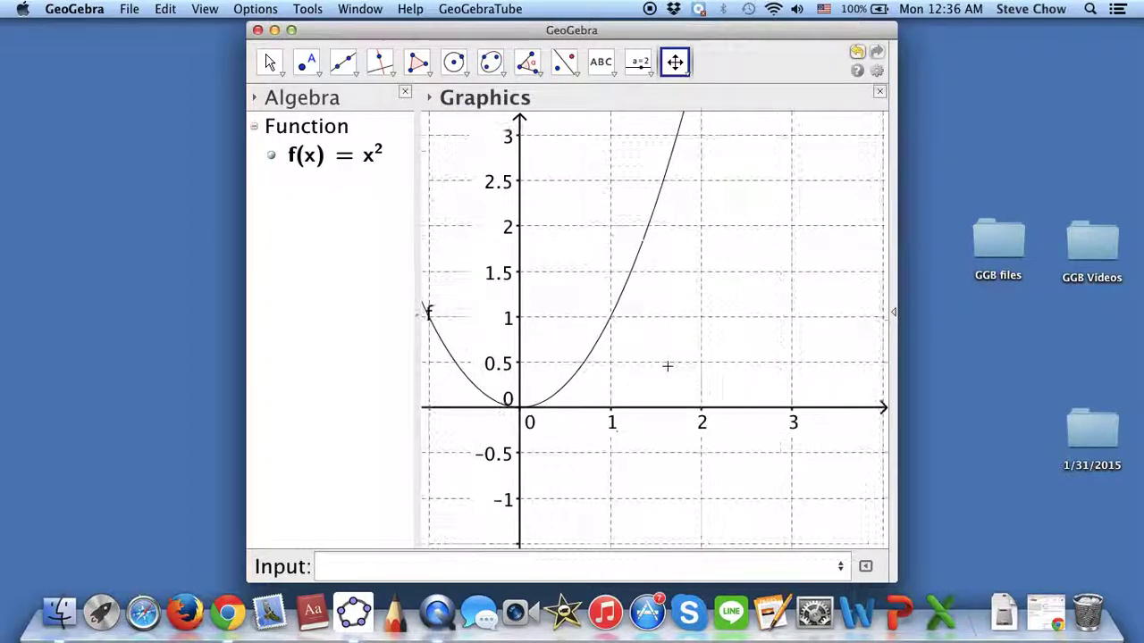
scroll(668, 366, down, 1)
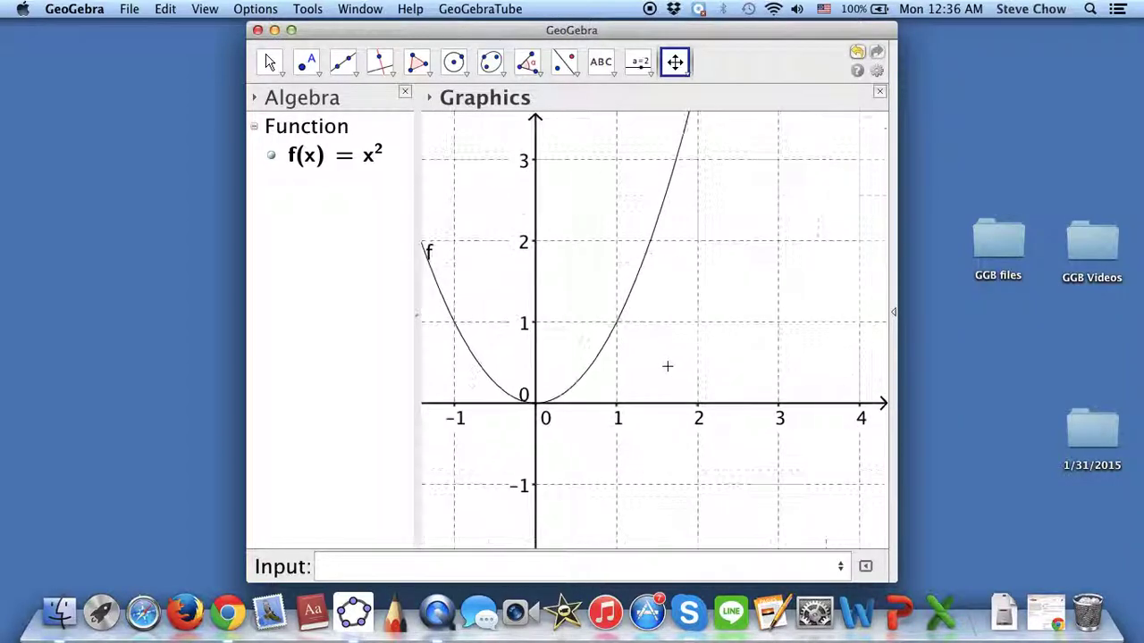
click(674, 62)
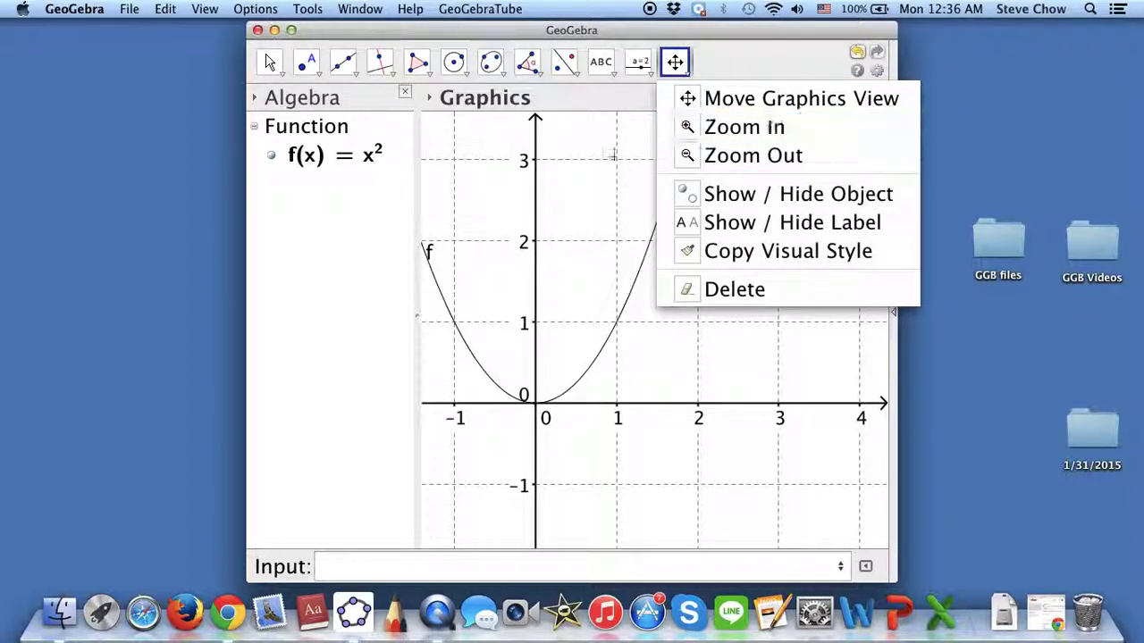
click(607, 171)
drag(667, 348, 650, 398)
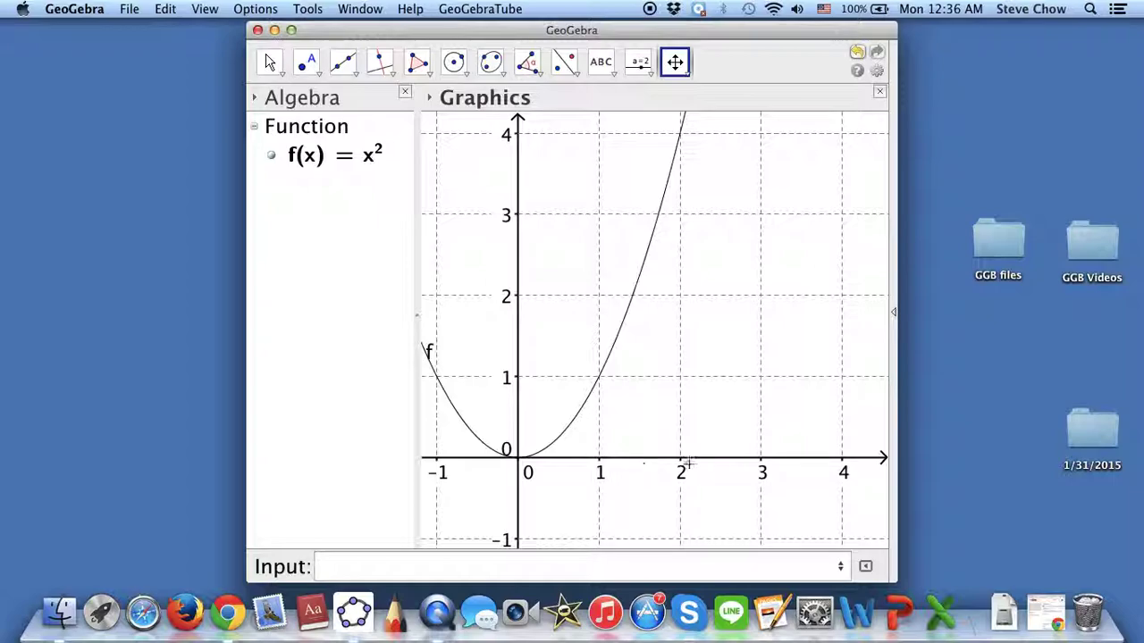
click(269, 62)
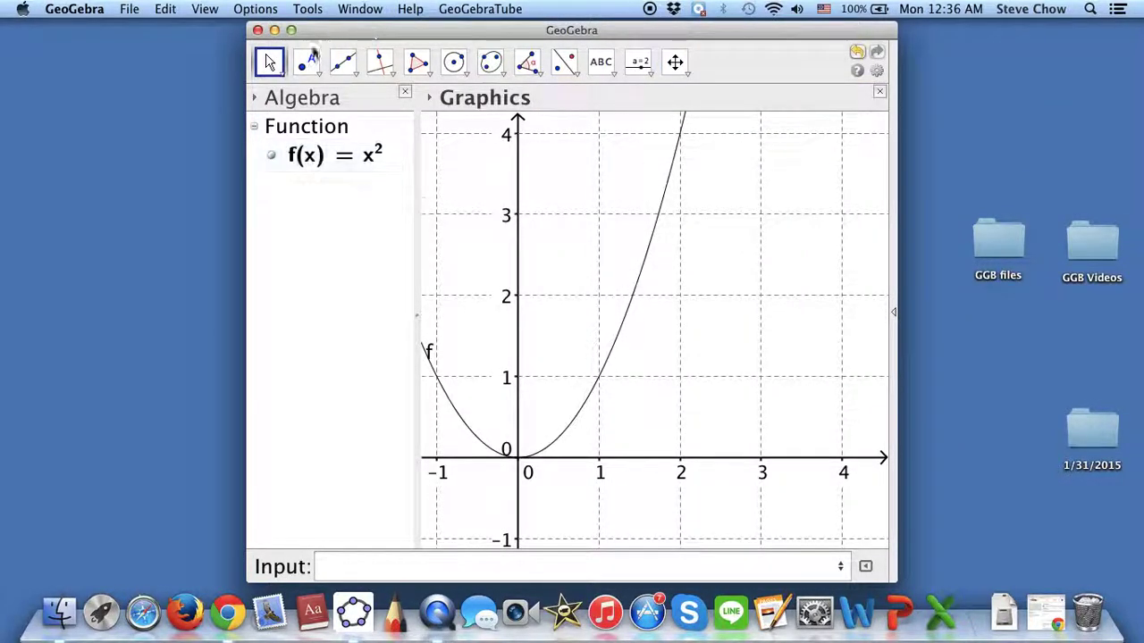
click(358, 561)
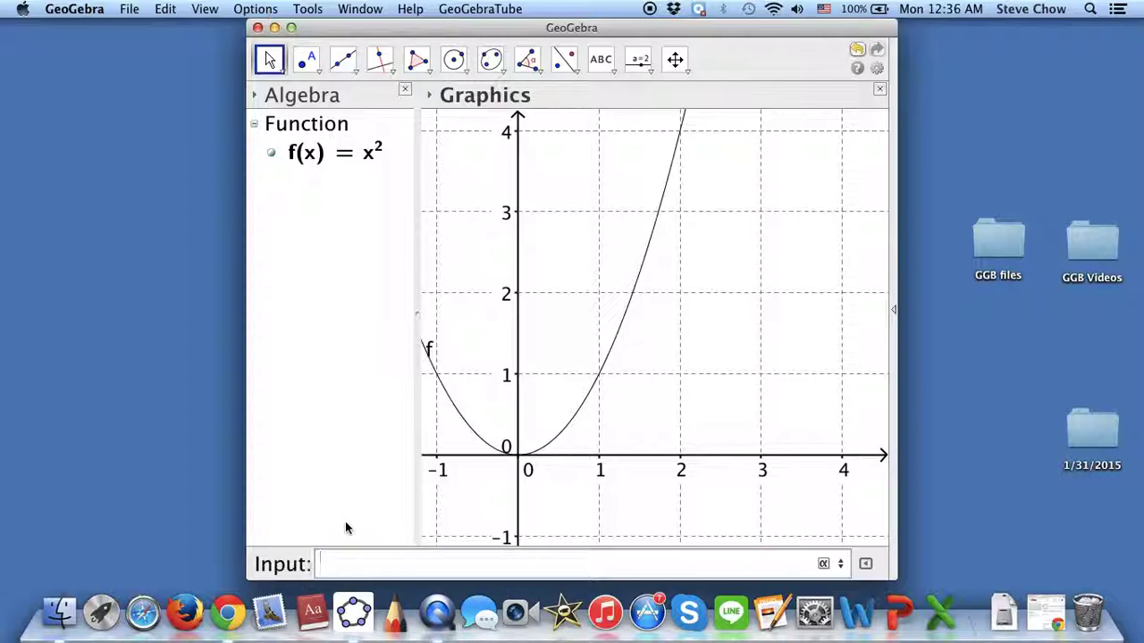
- Enter RectangleSum(f, 1, 2, 6, 0) to draw six rectangles from x = 1 to 2, giving a = 2.09
text(re)
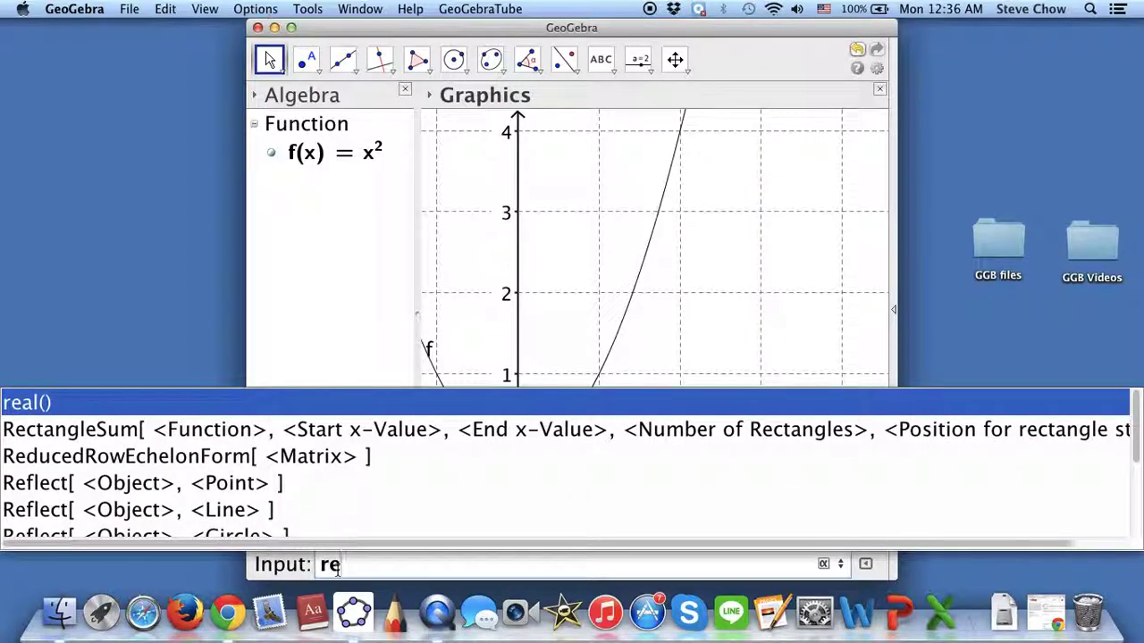
click(49, 434)
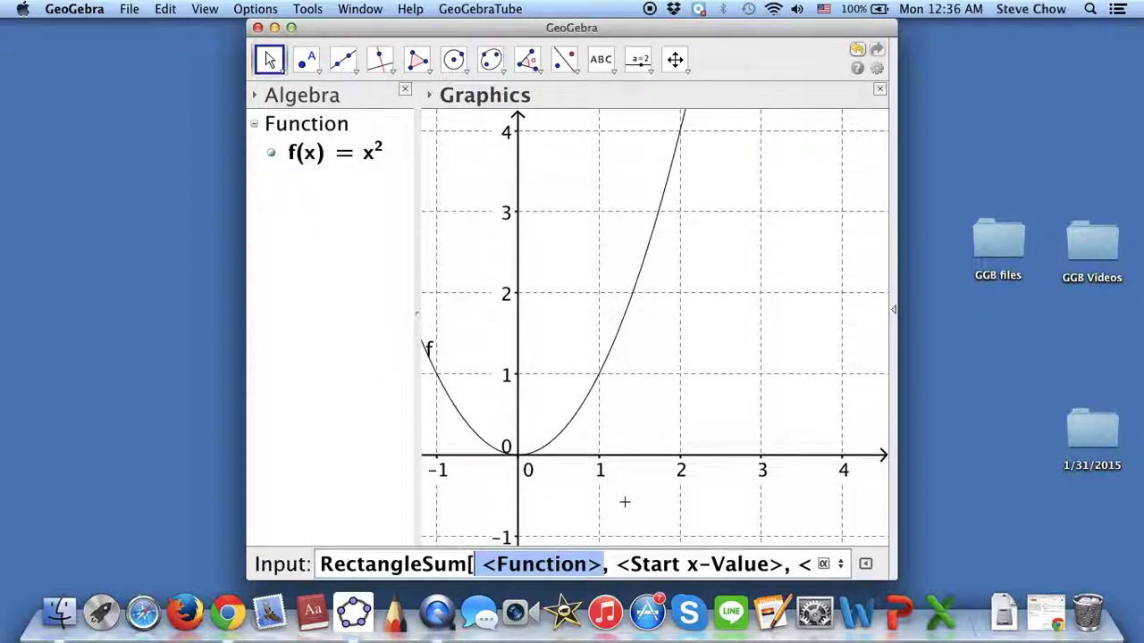
text(f)
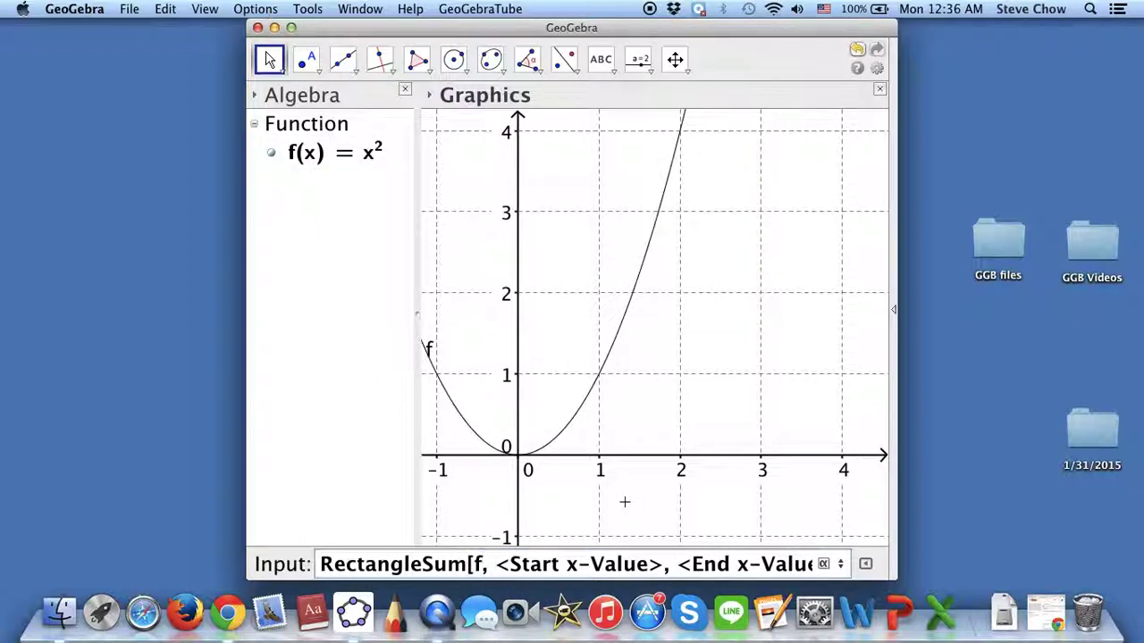
key(Tab)
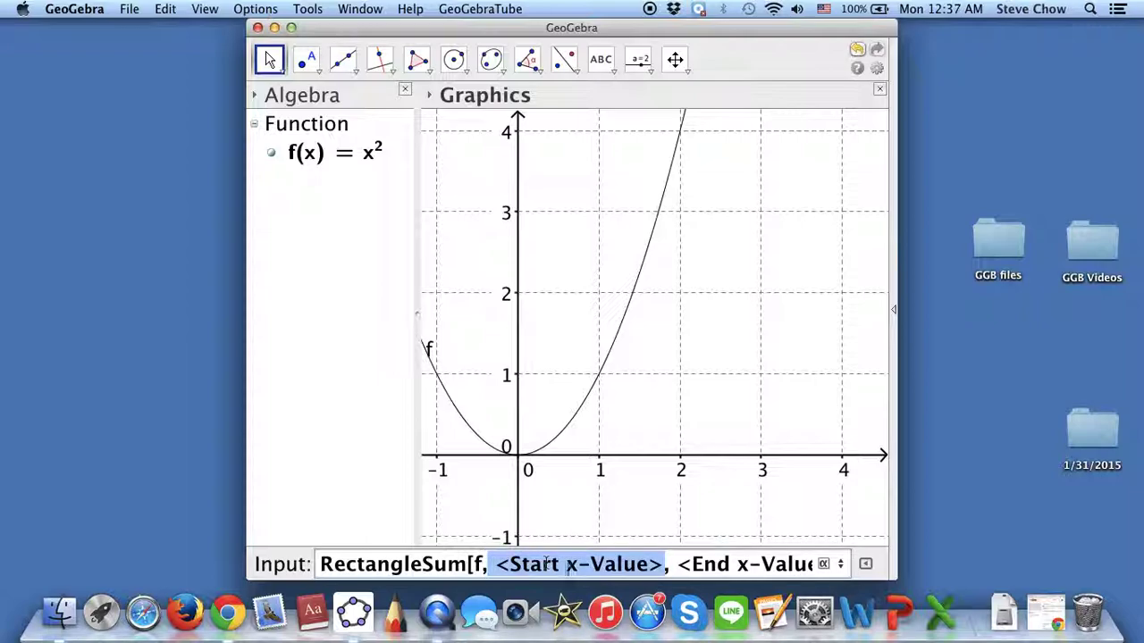
text(1)
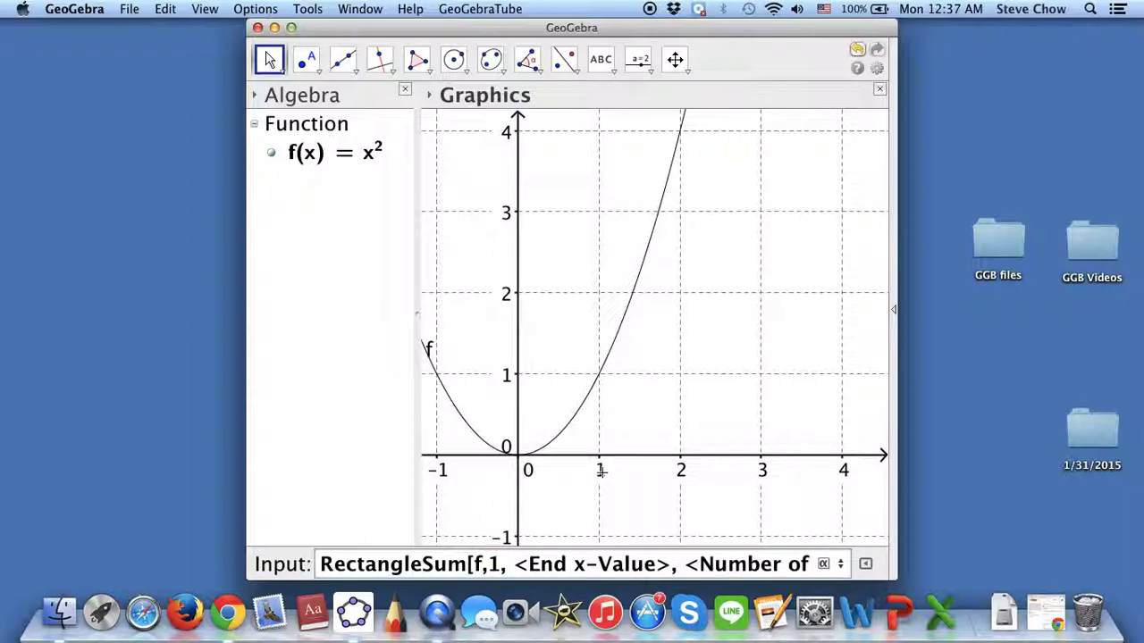
key(Tab)
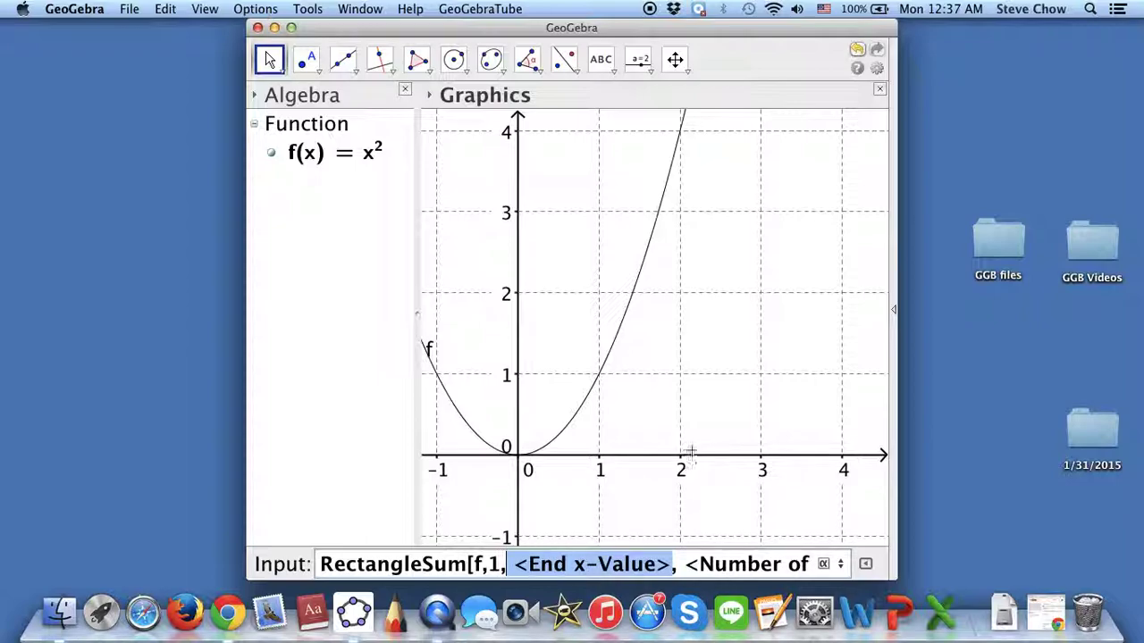
text(2)
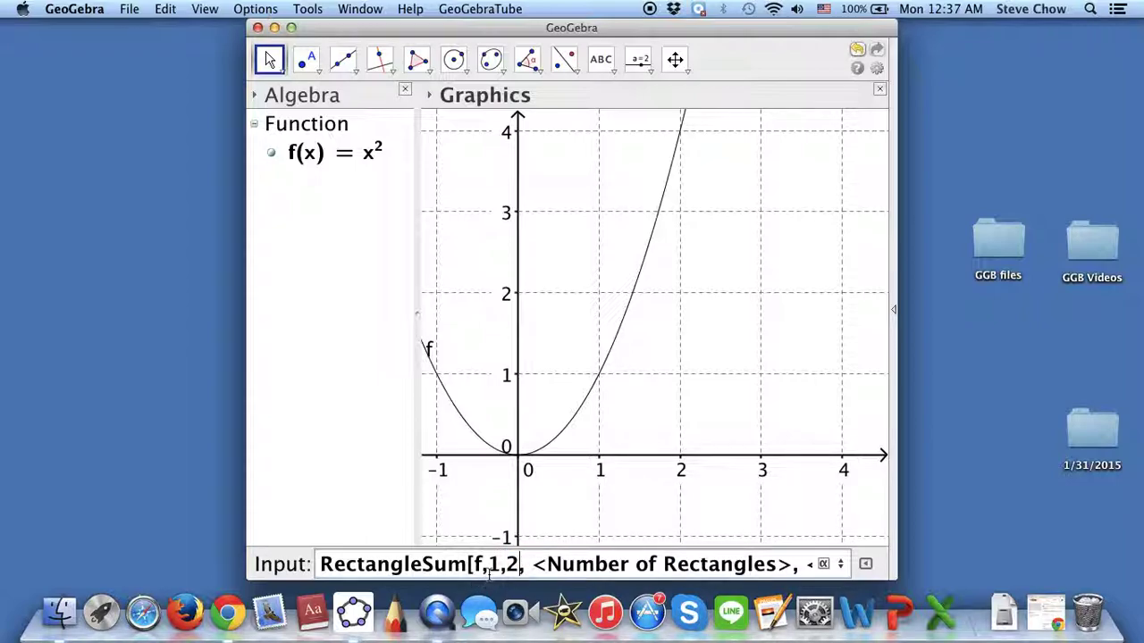
click(558, 564)
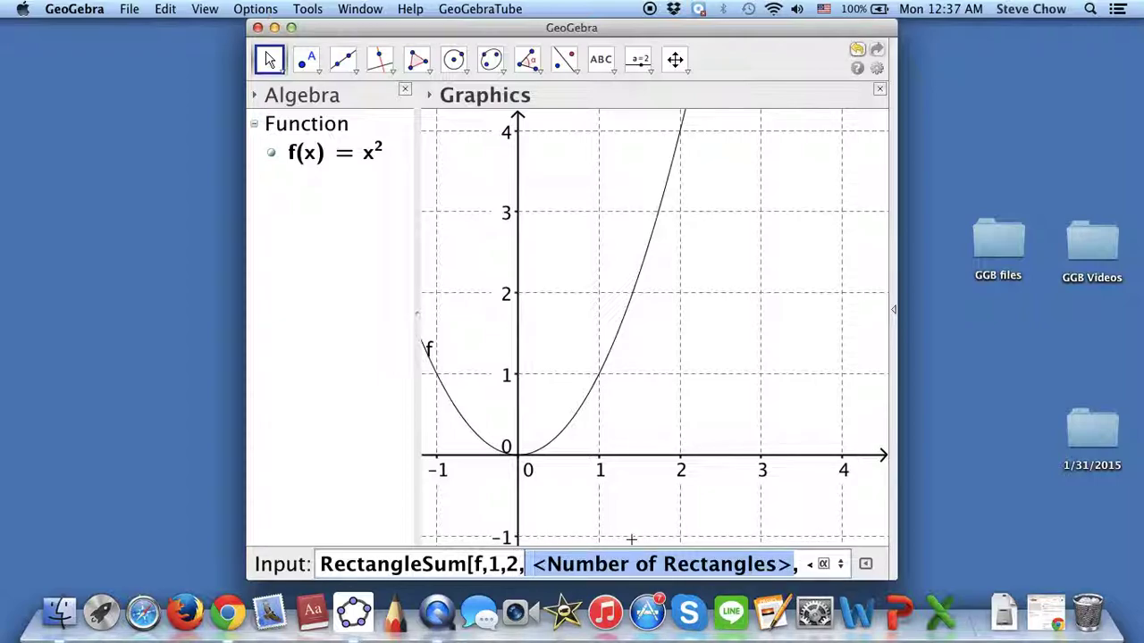
text(6,)
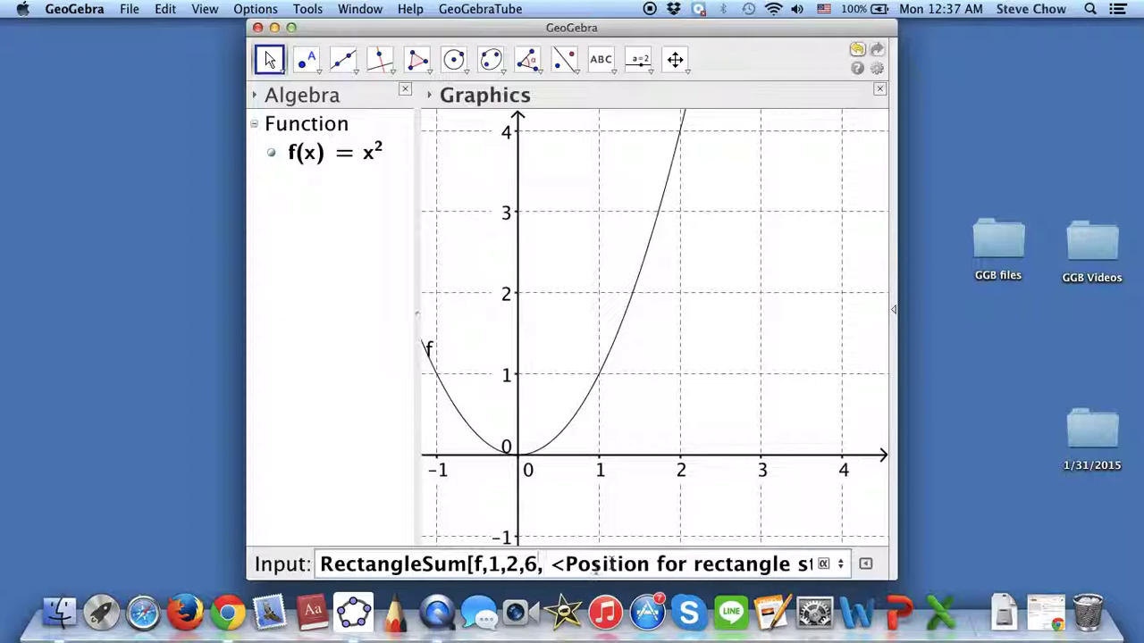
click(594, 569)
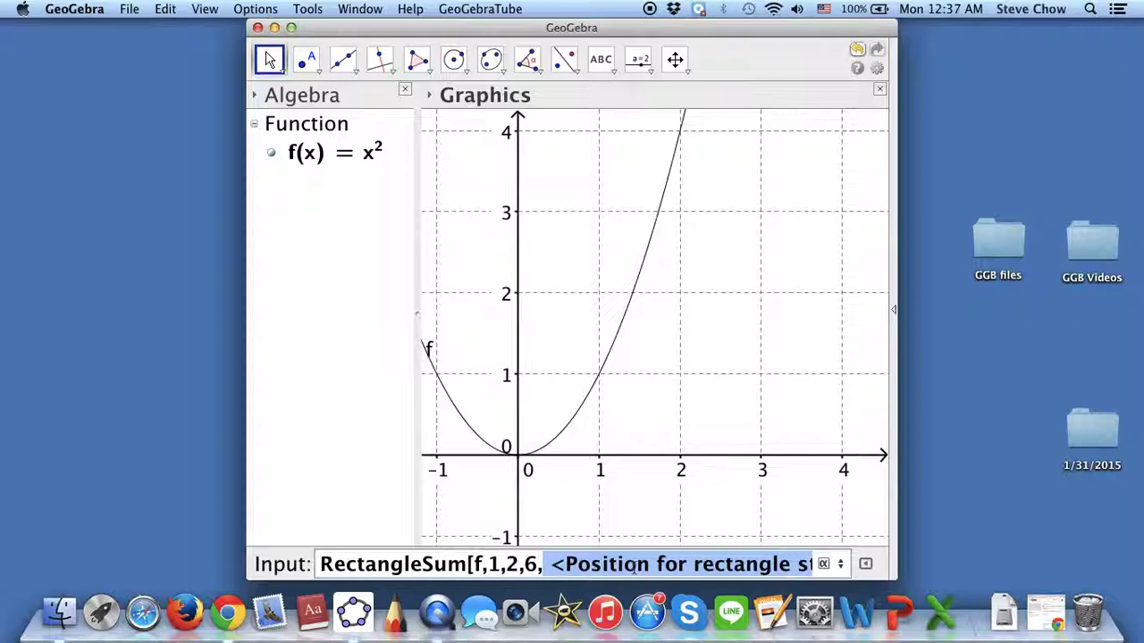
text(0)
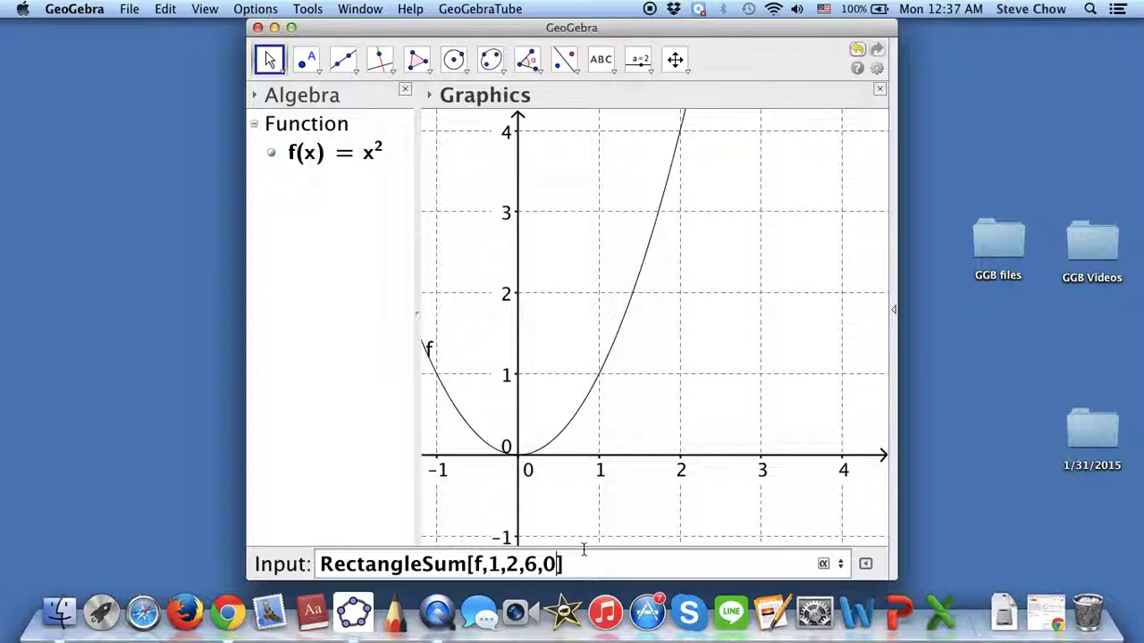
key(Return)
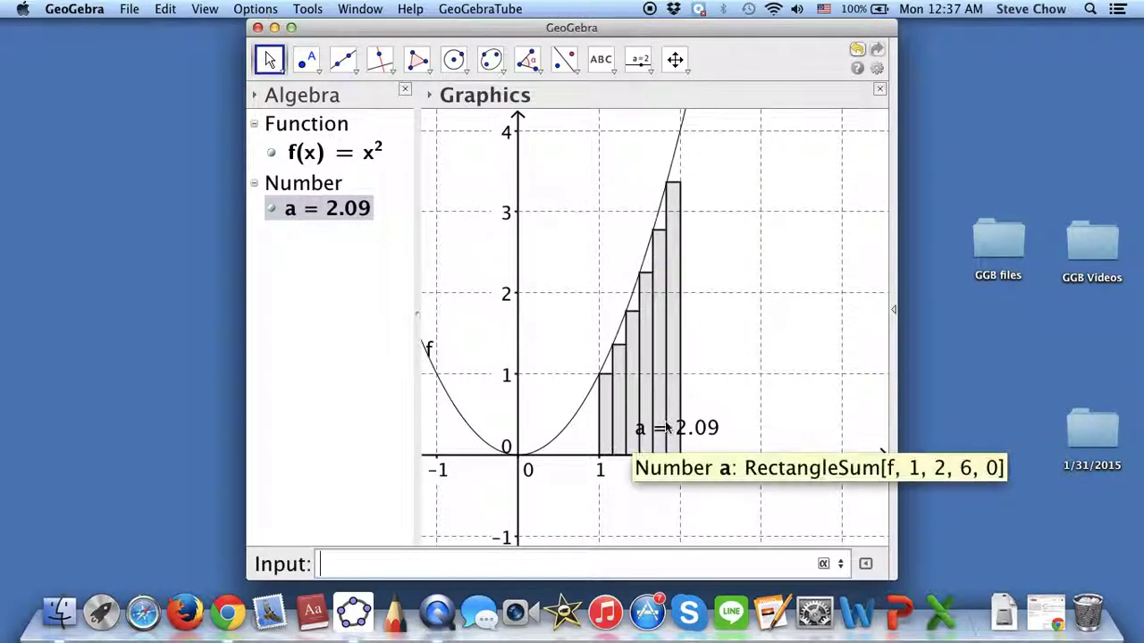
- Drag the a = 2.09 label to the right, clear of the rectangles
drag(668, 430, 730, 426)
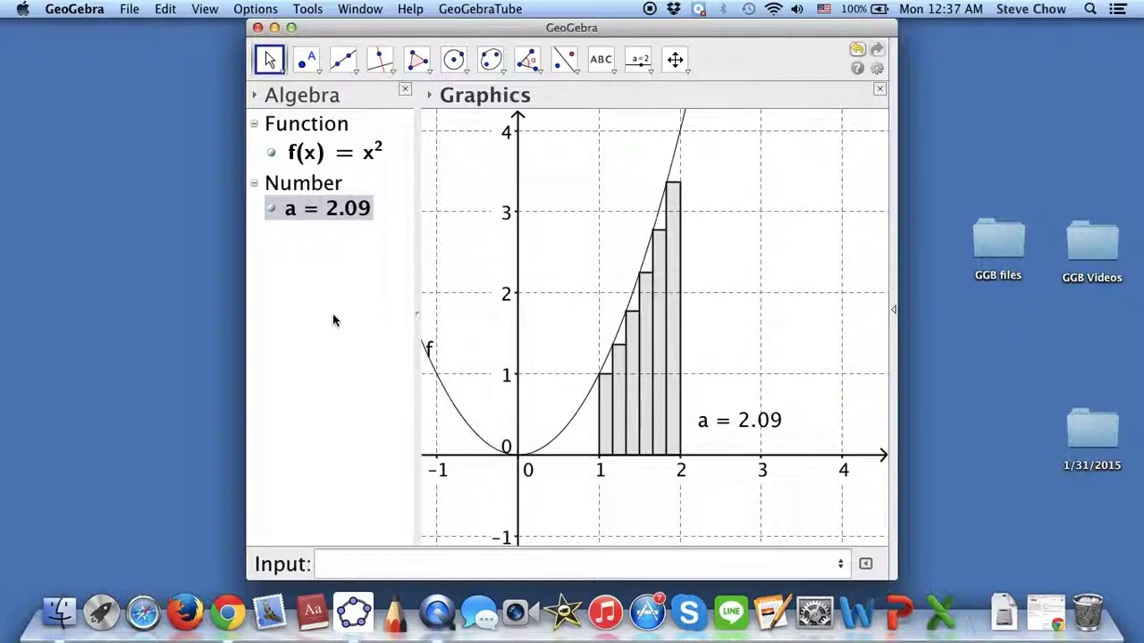
- Redefine a with 30 rectangles instead of 6, raising the sum to 2.28
double_click(308, 213)
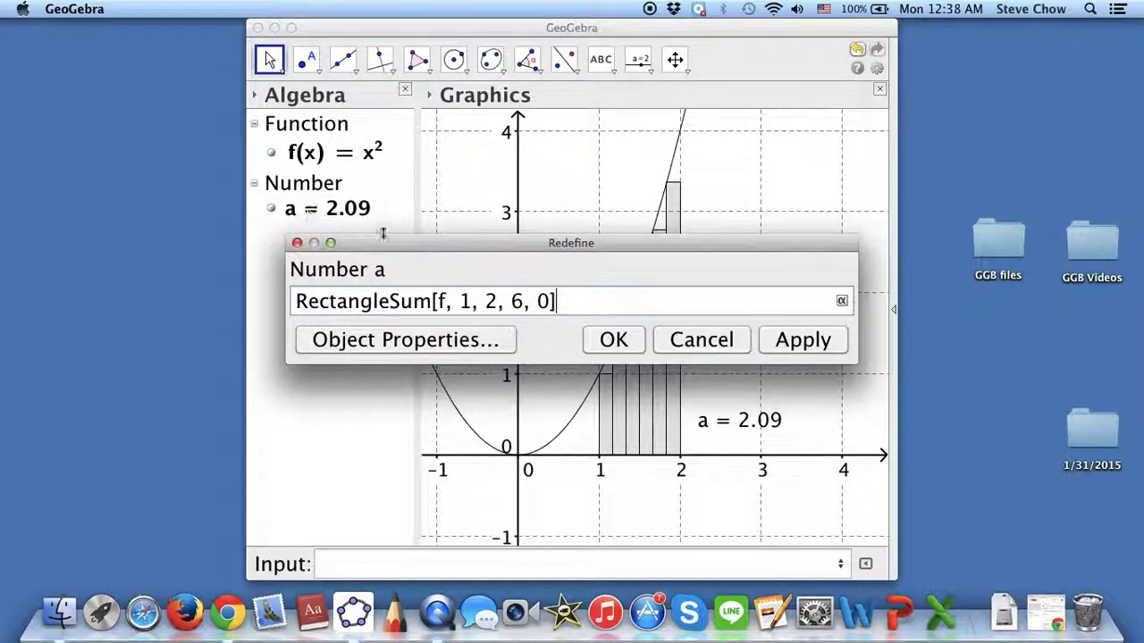
drag(443, 243, 207, 283)
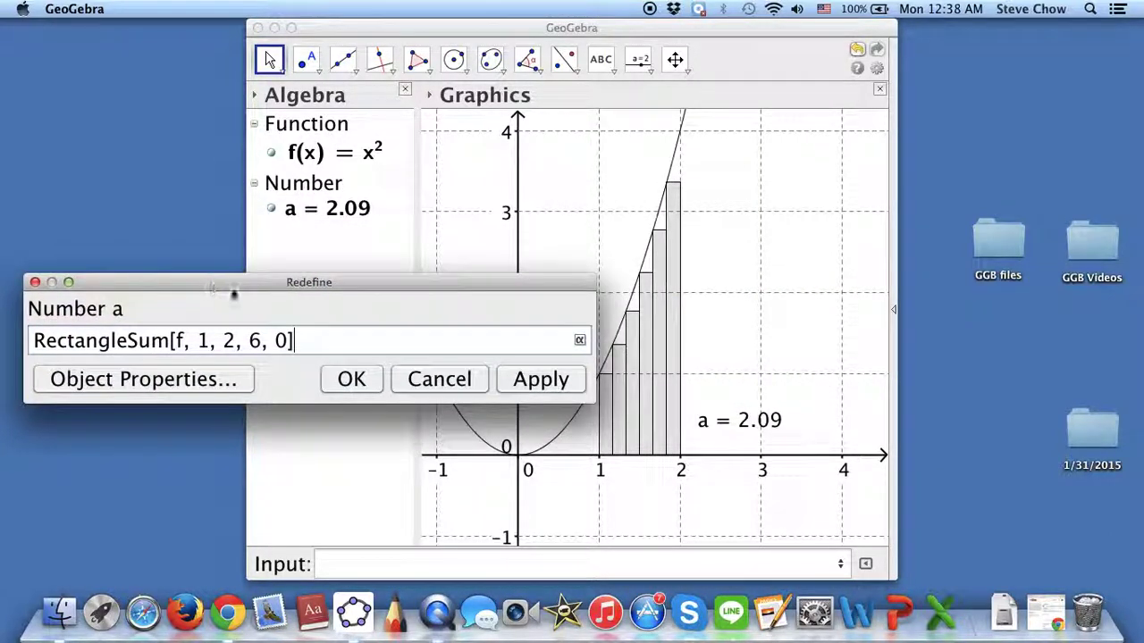
click(259, 343)
key(BackSpace)
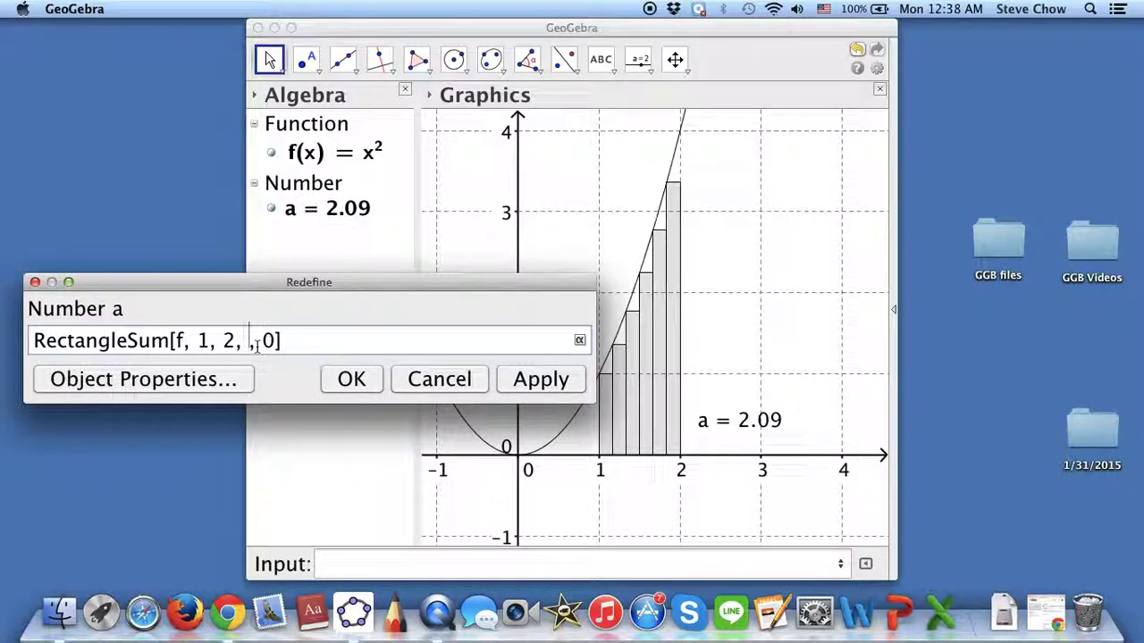
text(30)
click(348, 381)
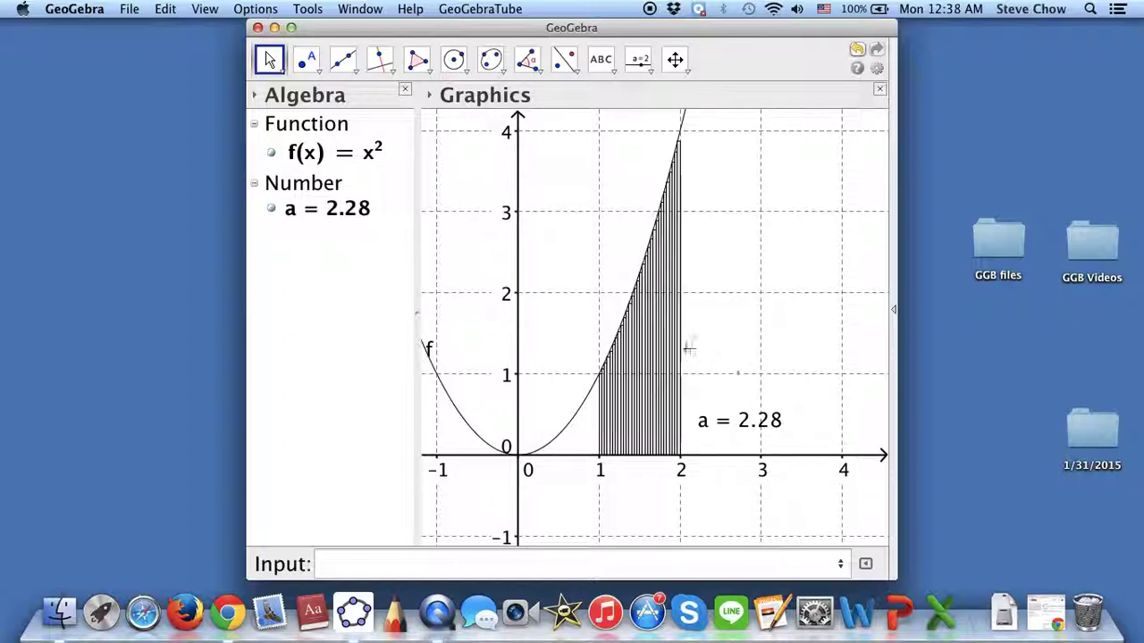
- Zoom and pan so all 30 rectangles between x = 1 and 2 show with y up to 5, then select a
scroll(613, 326, up, 1)
scroll(614, 326, up, 4)
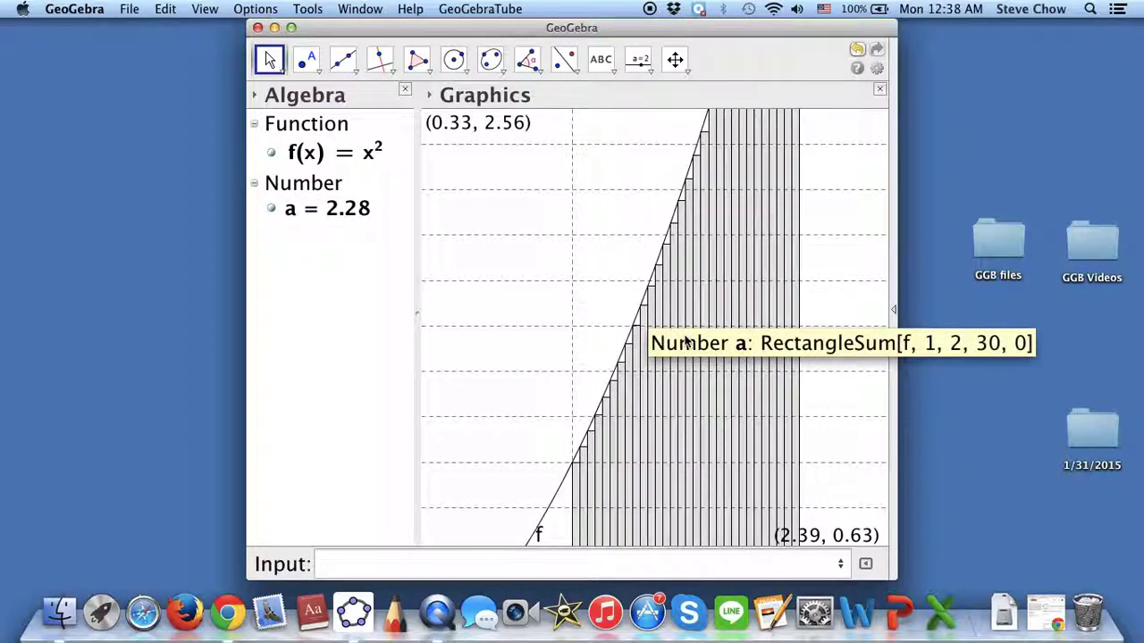
scroll(743, 283, down, 4)
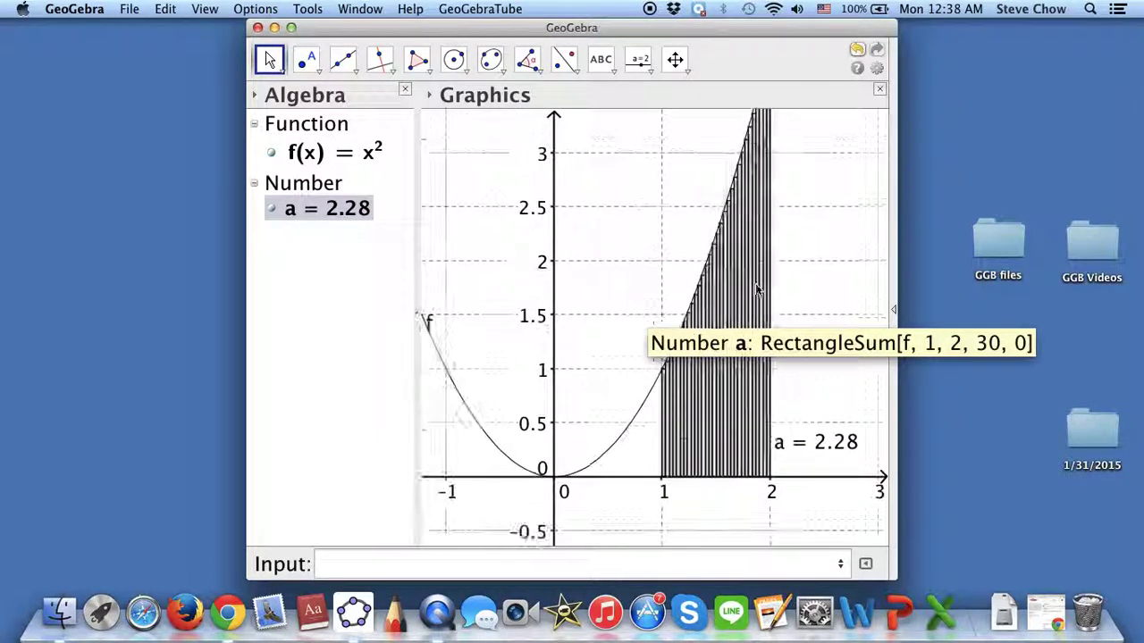
click(674, 60)
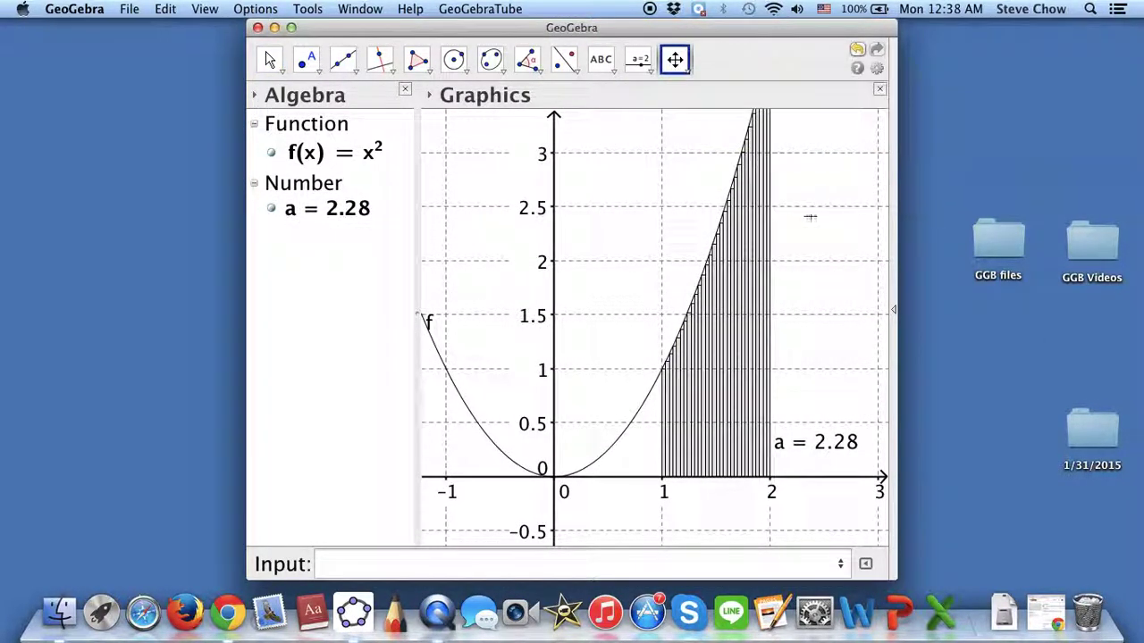
scroll(809, 217, down, 1)
drag(810, 217, 773, 285)
scroll(774, 285, down, 4)
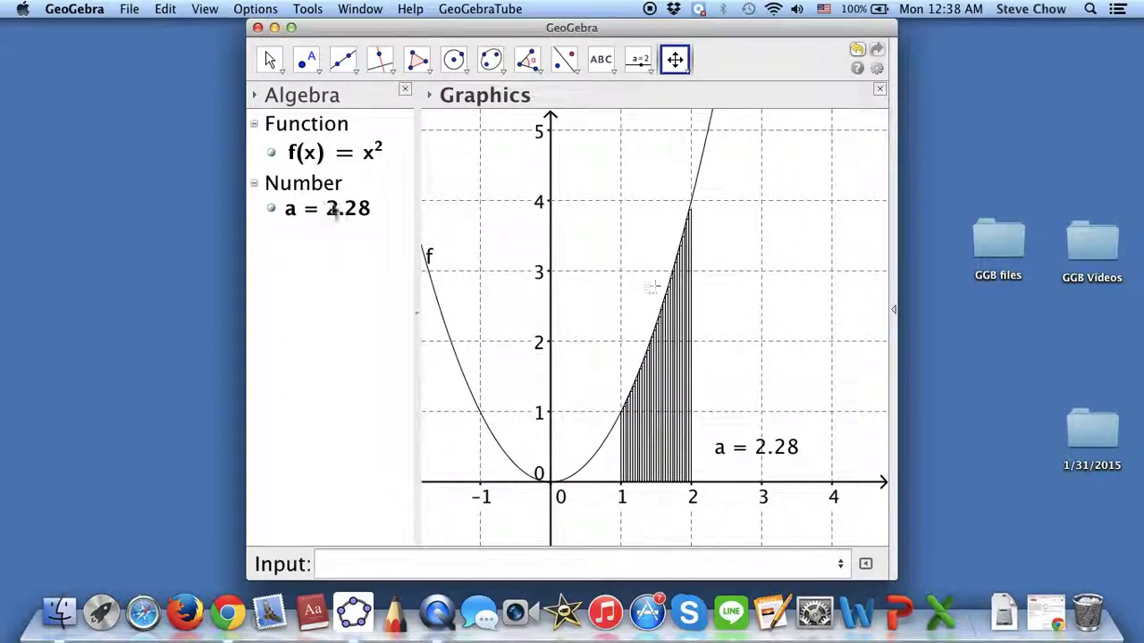
click(268, 59)
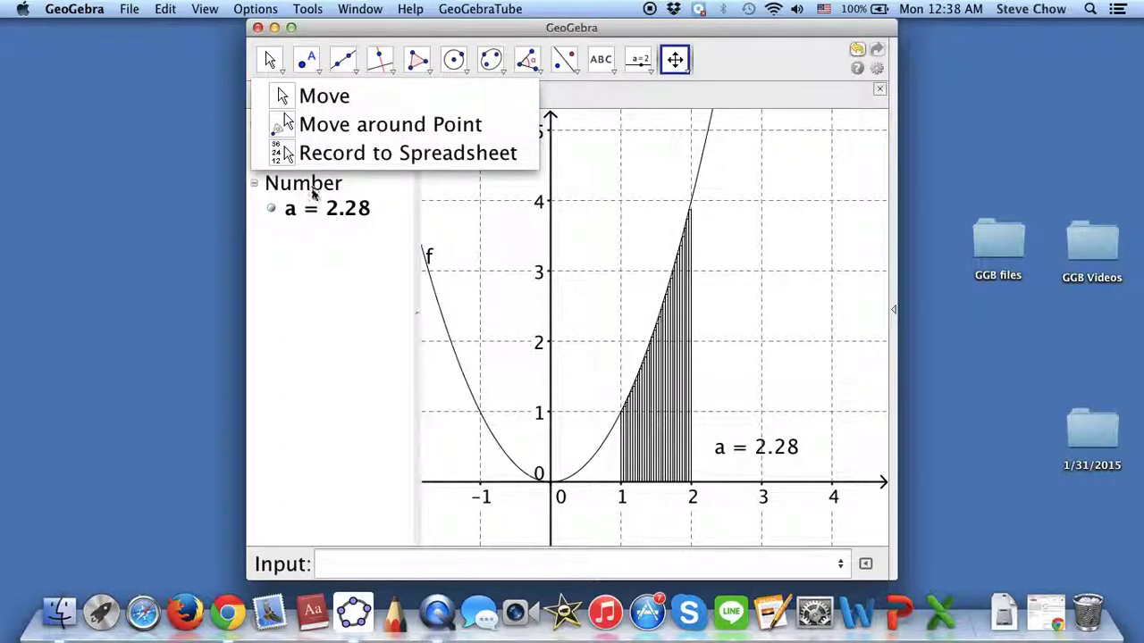
click(304, 95)
click(315, 219)
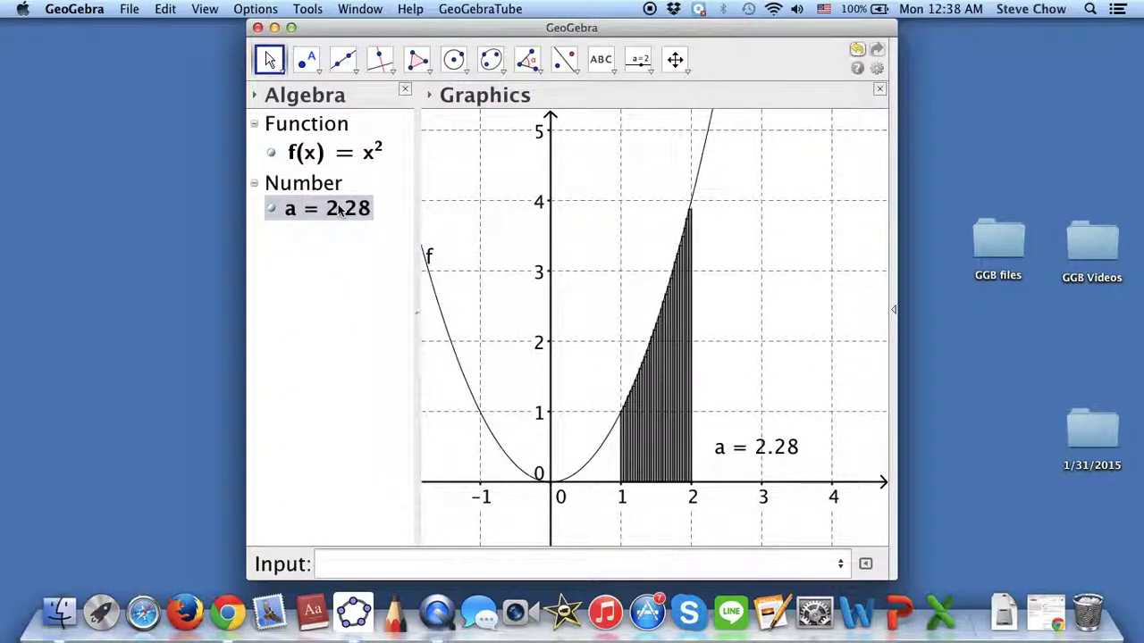
- Redefine a with 6 rectangles instead of 30, giving a = 2.59
double_click(339, 210)
key(BackSpace)
key(BackSpace)
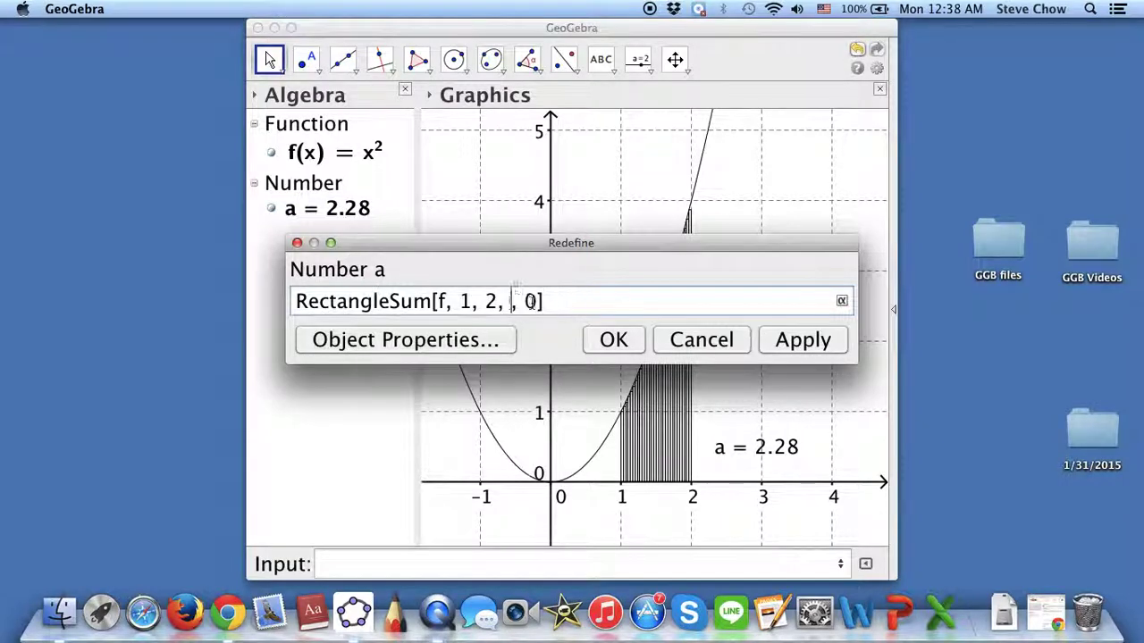
text(6)
drag(558, 243, 311, 286)
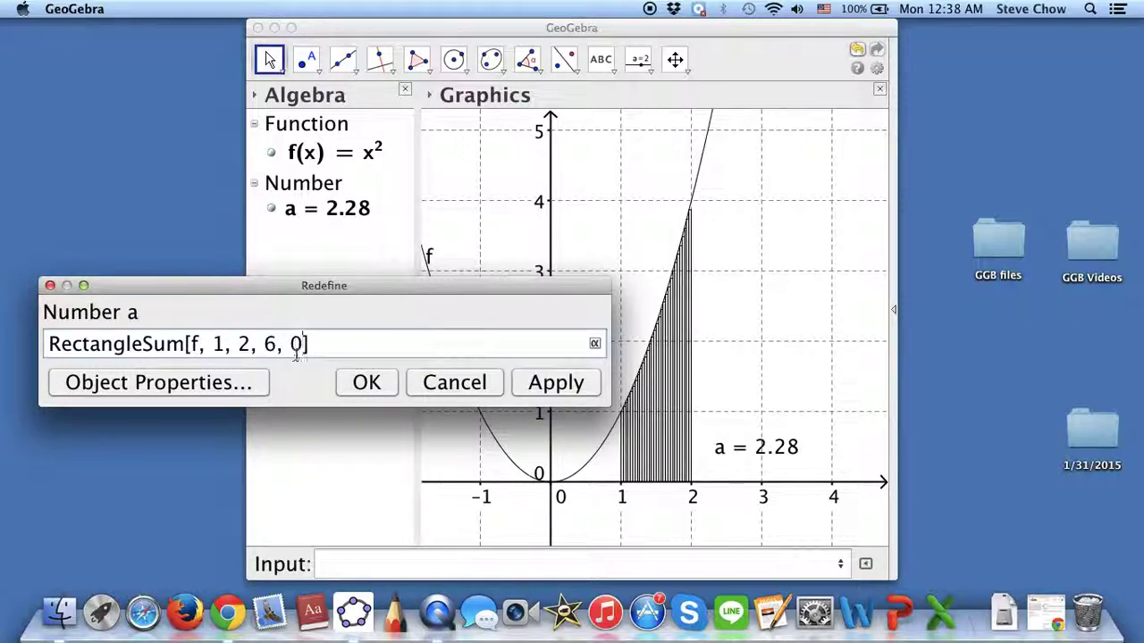
click(366, 383)
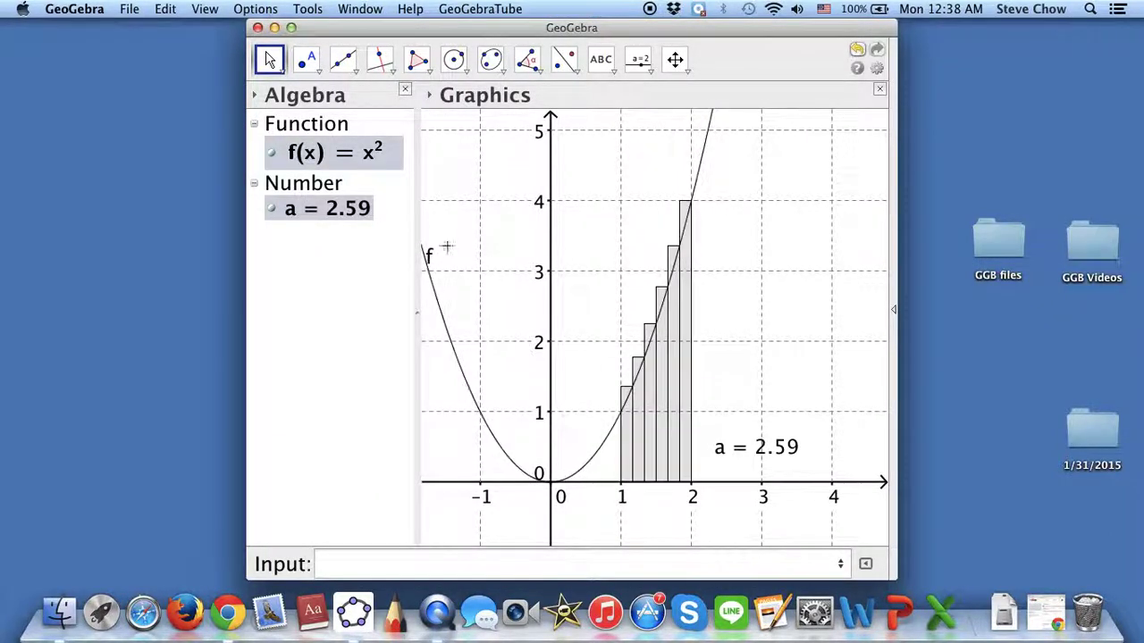
- Change the last RectangleSum argument from 1 to 0.5 for midpoint rectangles, giving a = 2.33
double_click(317, 211)
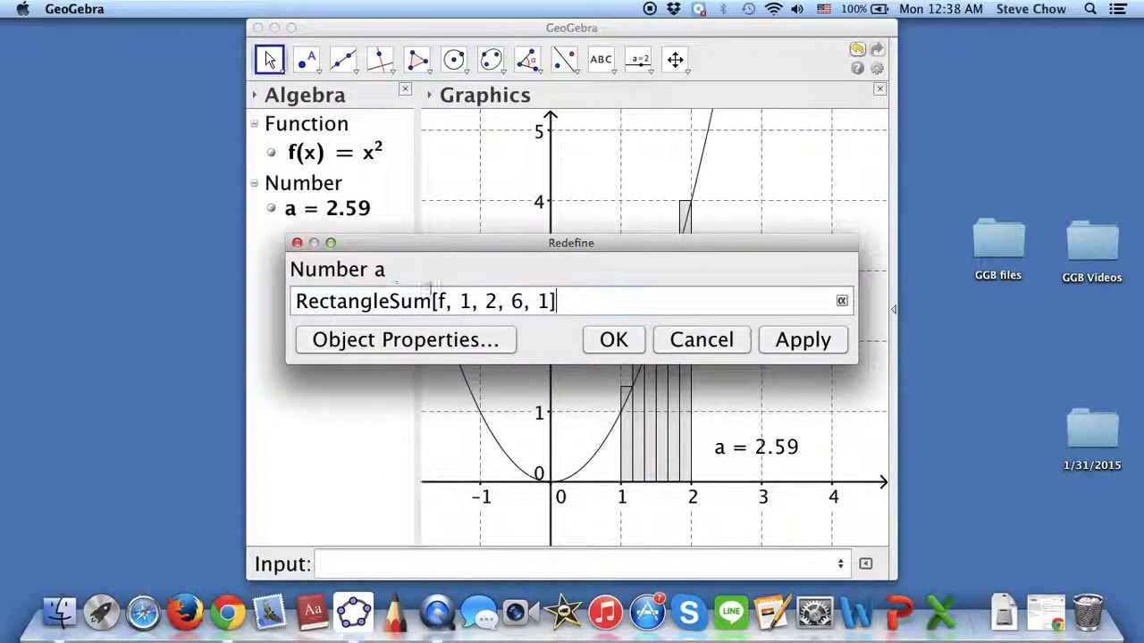
click(546, 302)
key(BackSpace)
text(0.5)
click(606, 340)
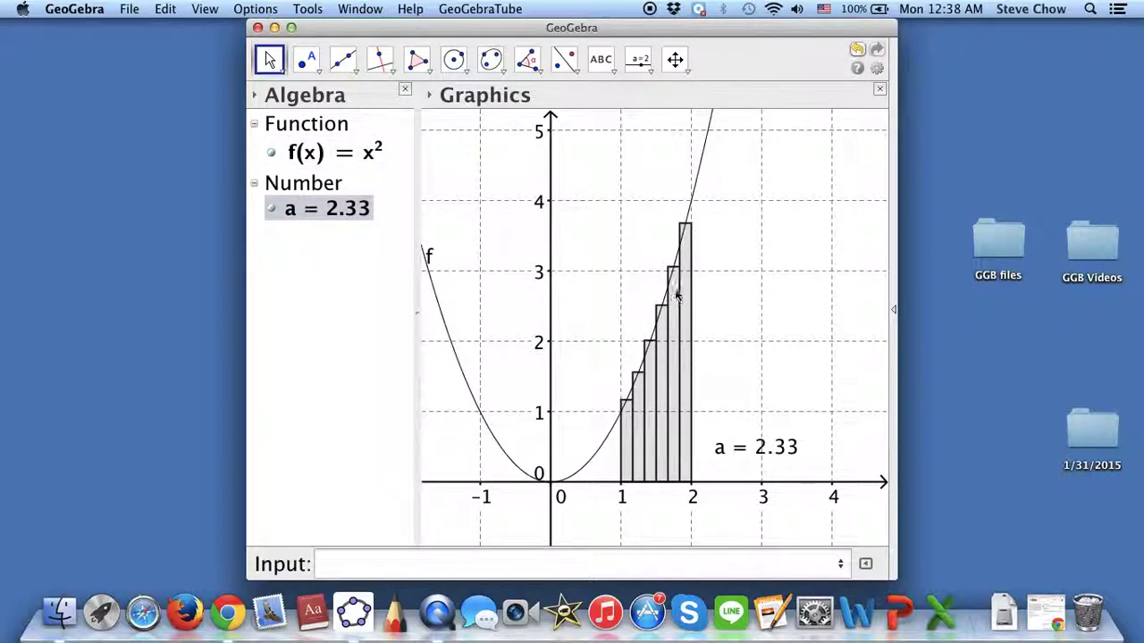
mouse_move(676, 295)
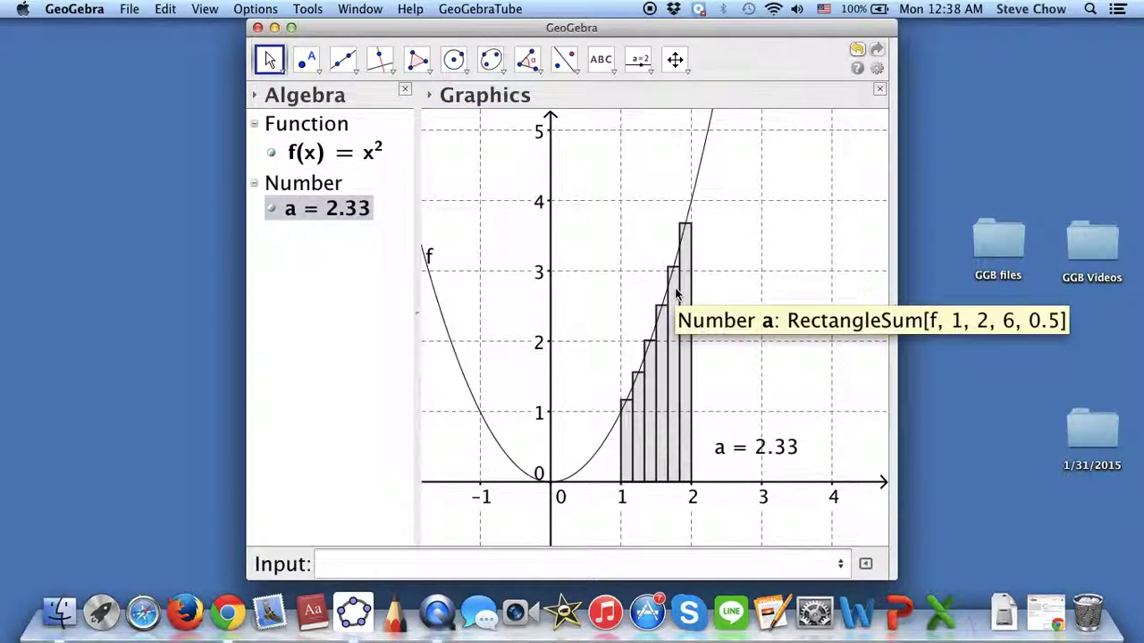
- Set the line thickness of curve f to about 7 in Object Properties
double_click(701, 168)
key(Escape)
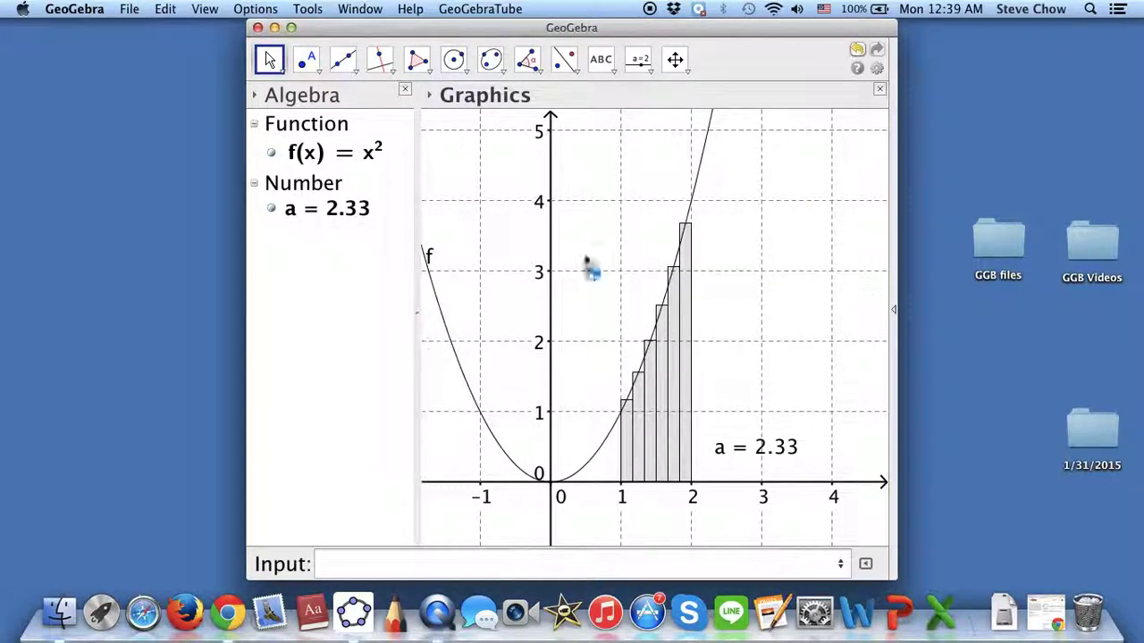
drag(640, 32, 406, 33)
key(super+e)
drag(386, 80, 862, 68)
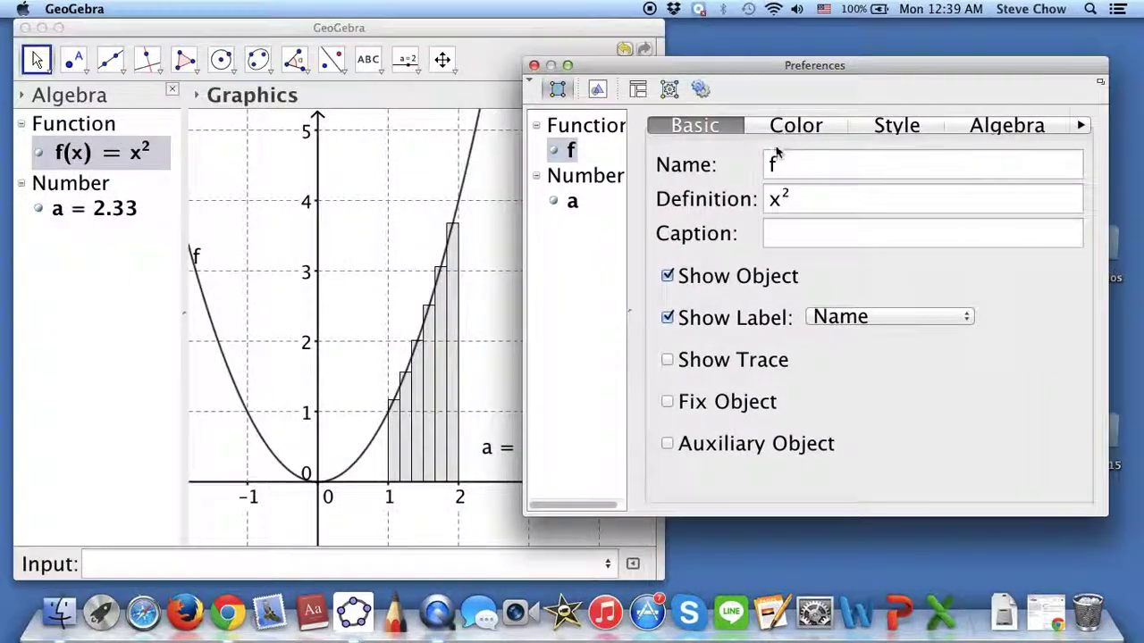
click(898, 126)
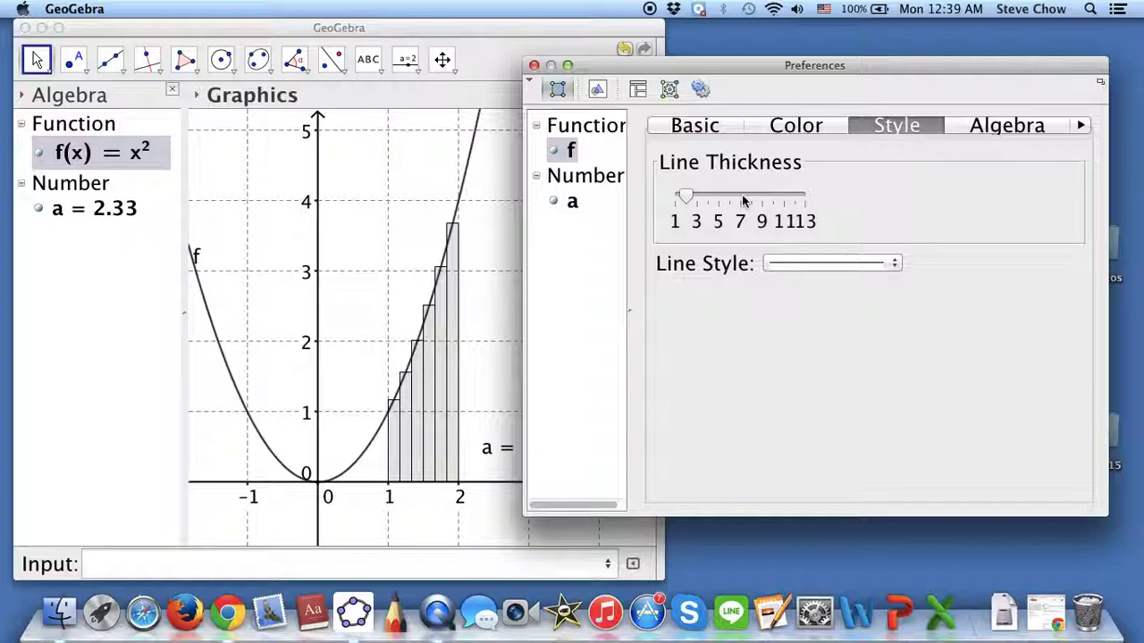
click(741, 198)
- Make the rectangle sum a red with slightly thicker outlines and about 35 opacity fill
click(572, 205)
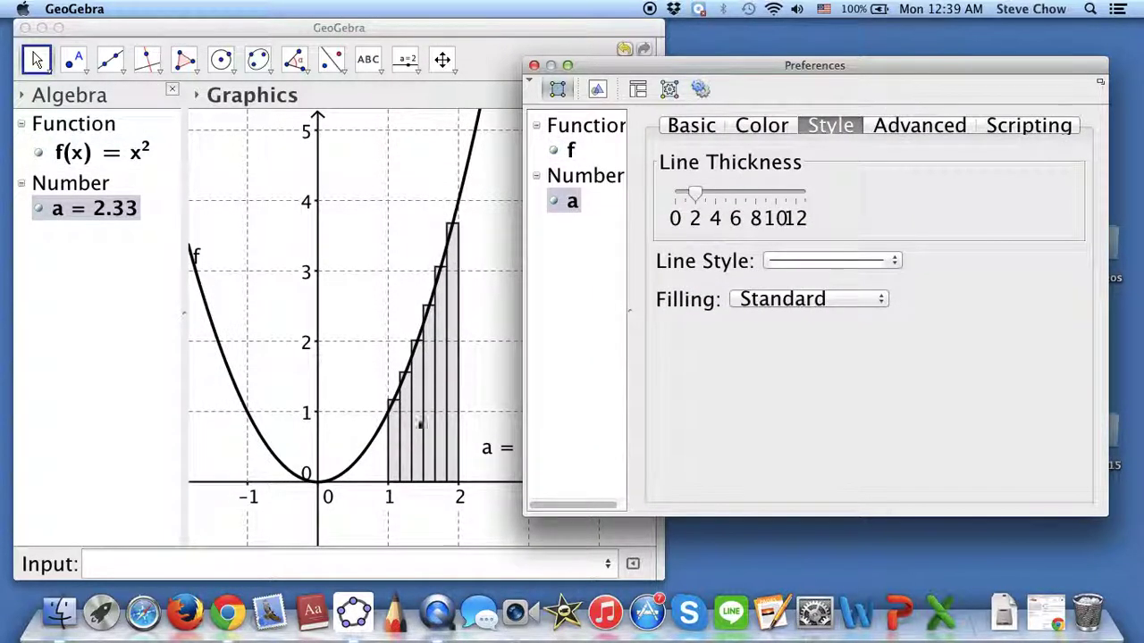
mouse_move(695, 193)
mouse_down()
mouse_move(727, 193)
mouse_move(705, 194)
mouse_up()
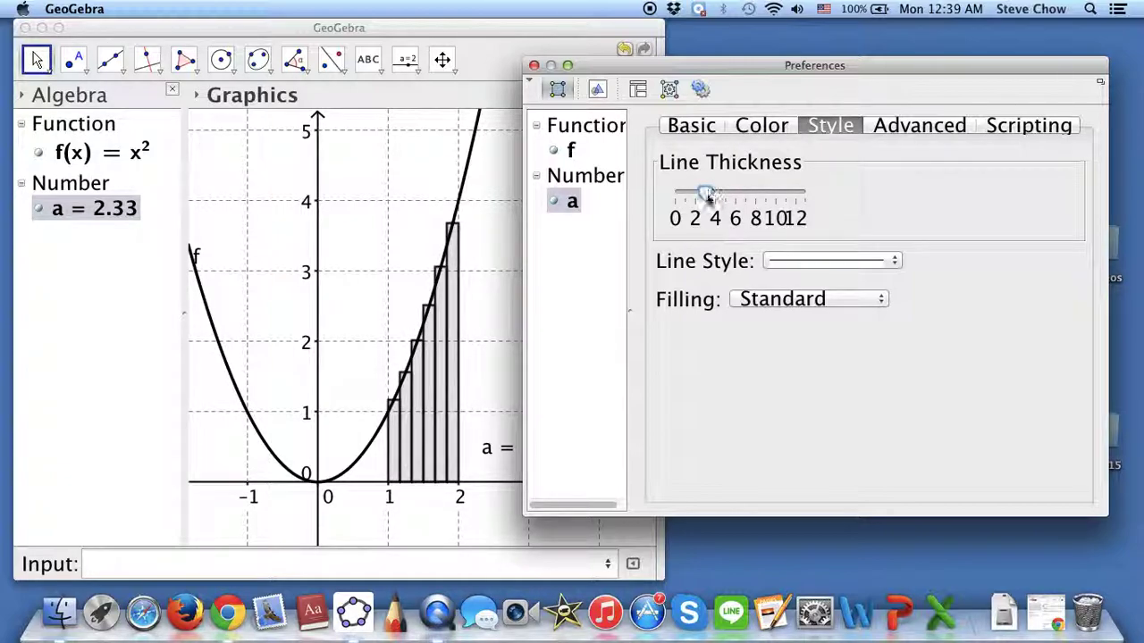
click(767, 126)
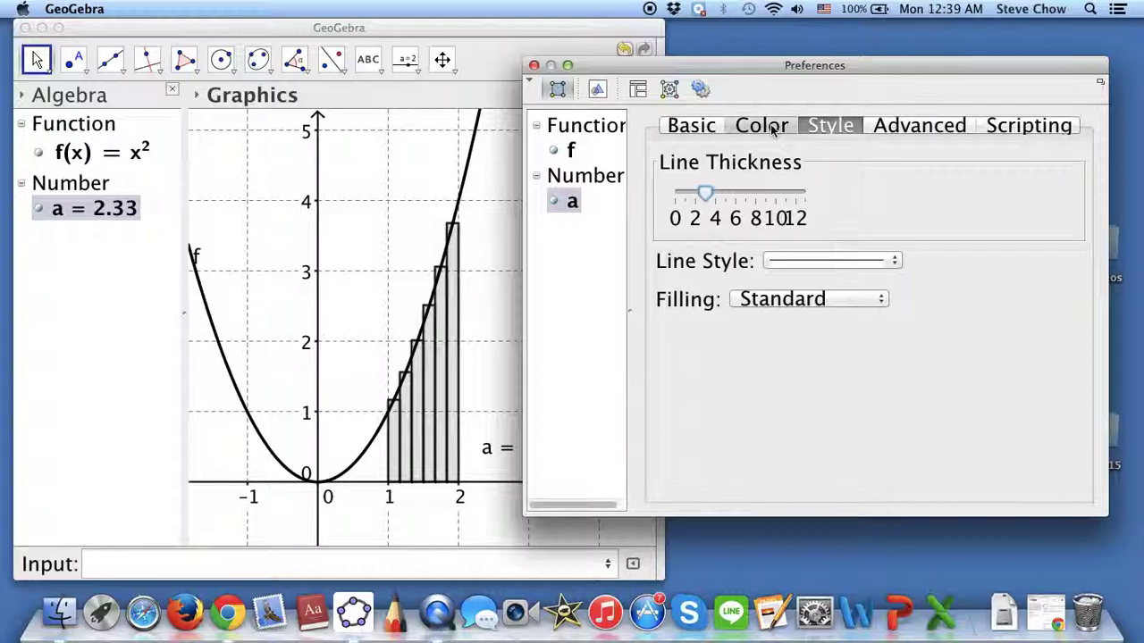
click(681, 163)
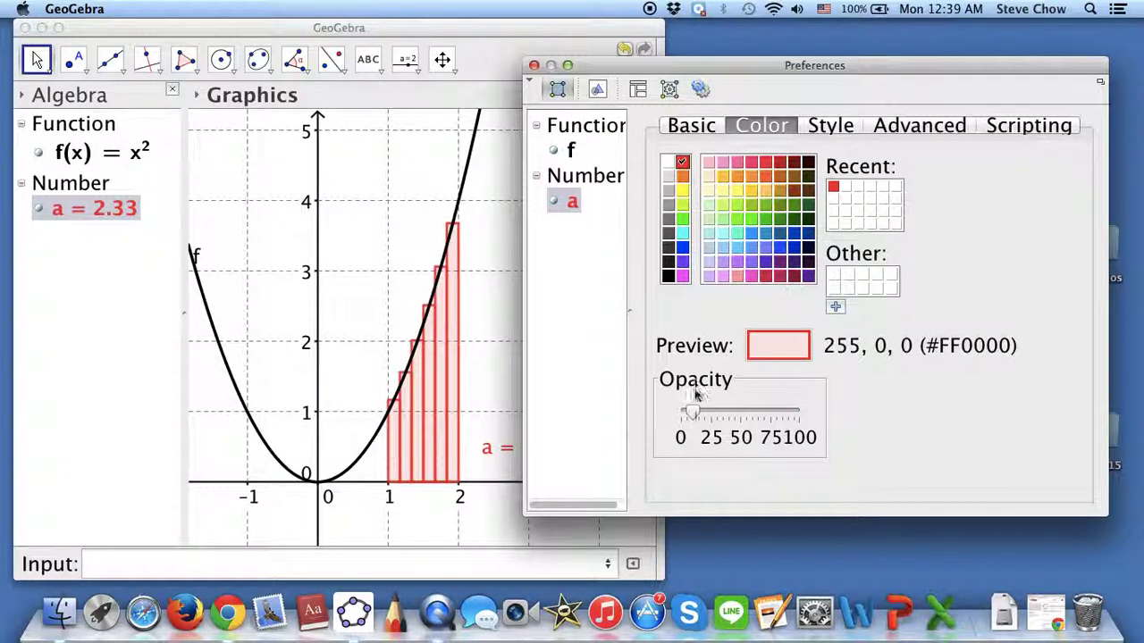
mouse_move(694, 415)
mouse_down()
mouse_move(822, 411)
mouse_move(699, 413)
mouse_up()
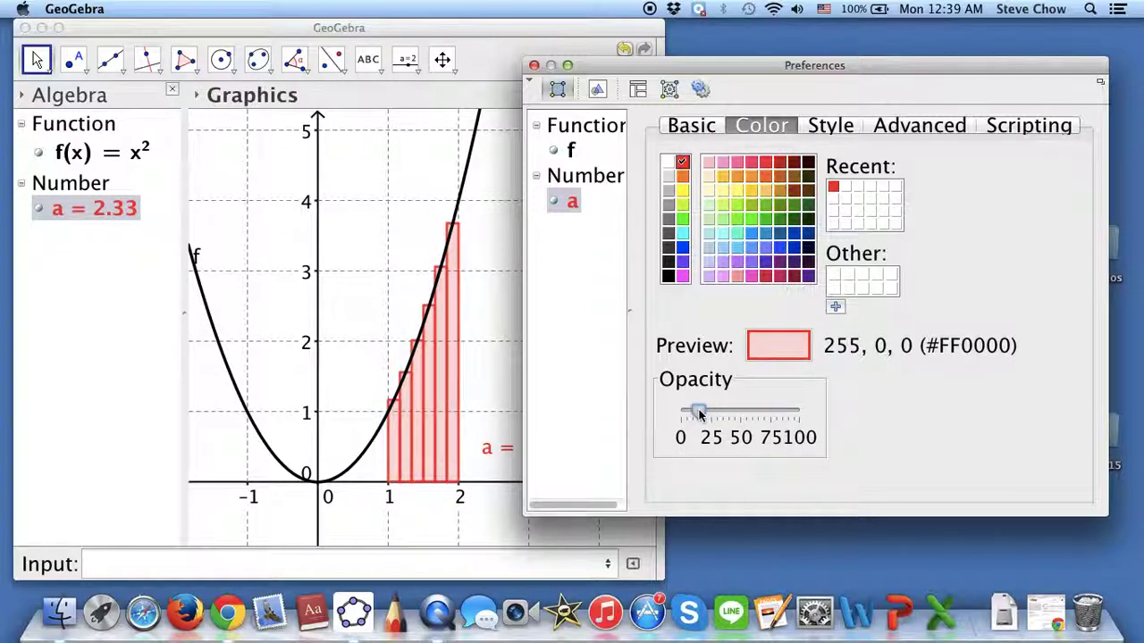
click(533, 66)
- Redefine f as f(x)=e^x so the six midpoint rectangles give a = 4.67
drag(339, 27, 544, 27)
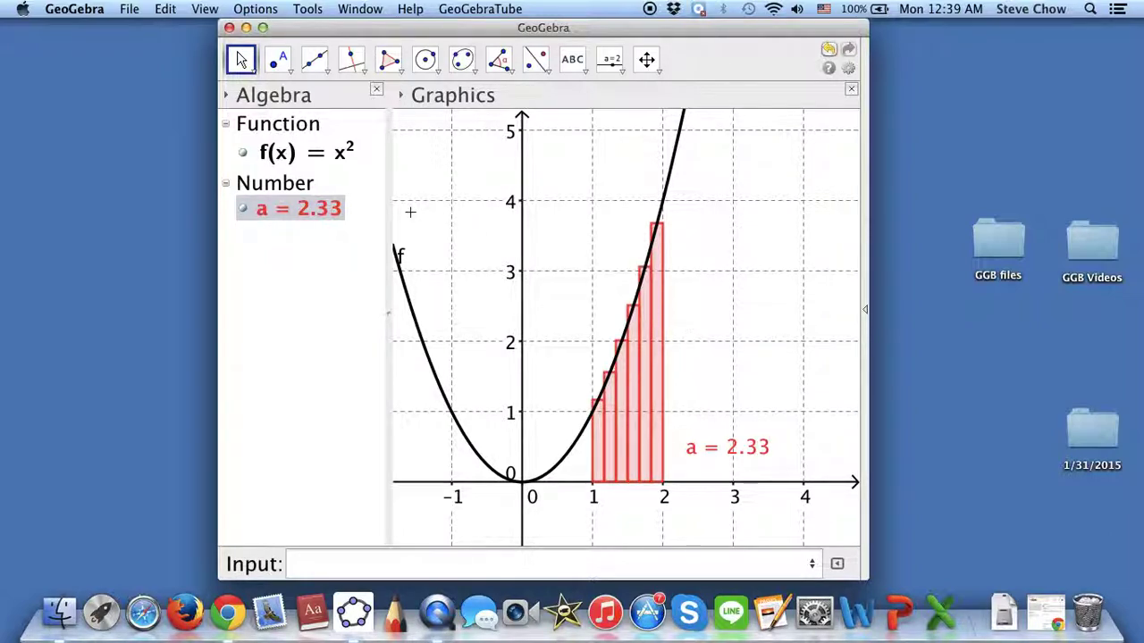
double_click(305, 154)
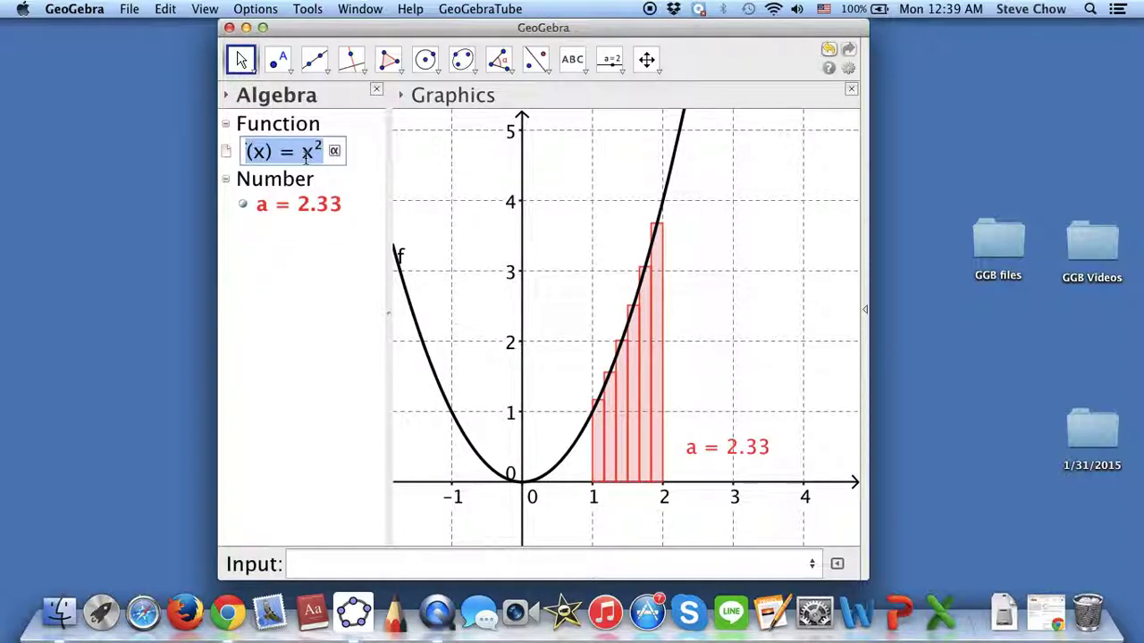
key(BackSpace)
text(f(x)
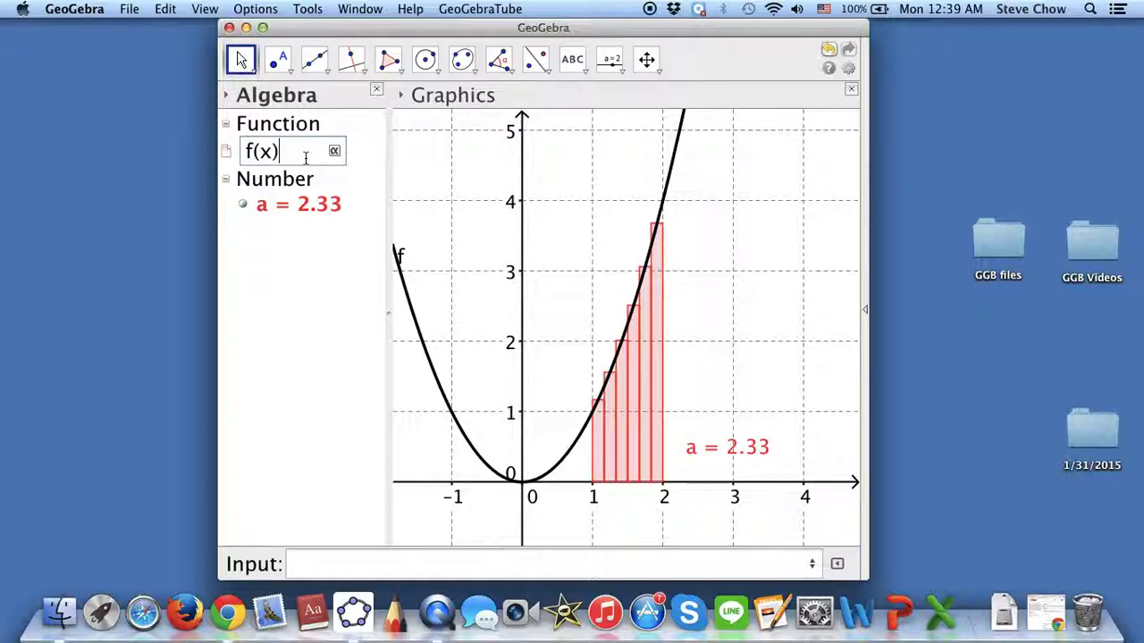
text()=e^x)
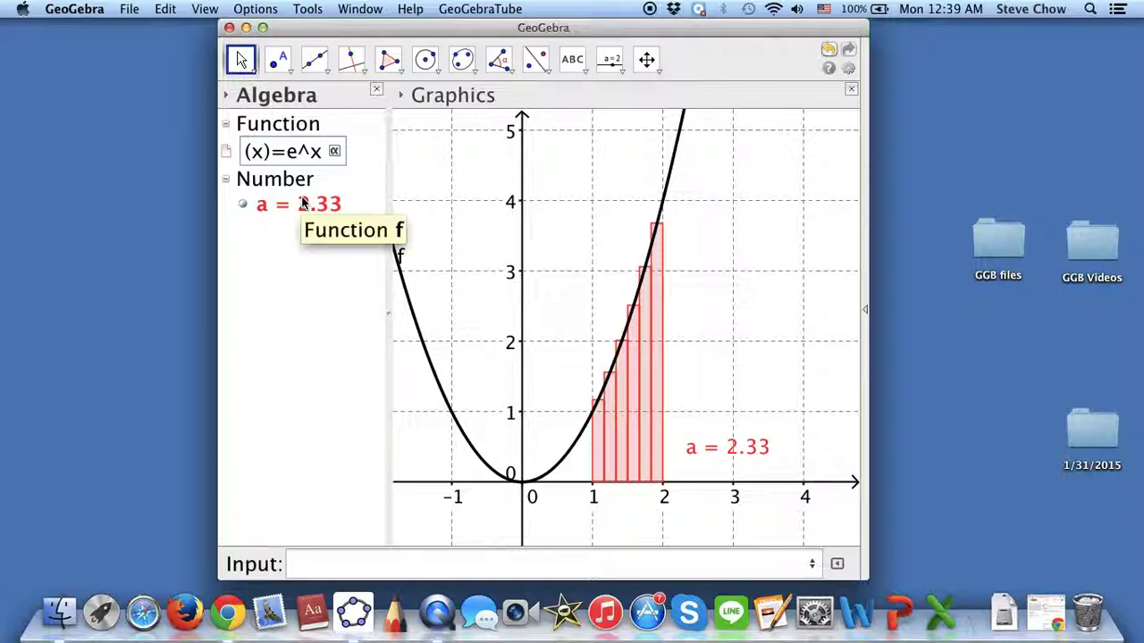
key(Return)
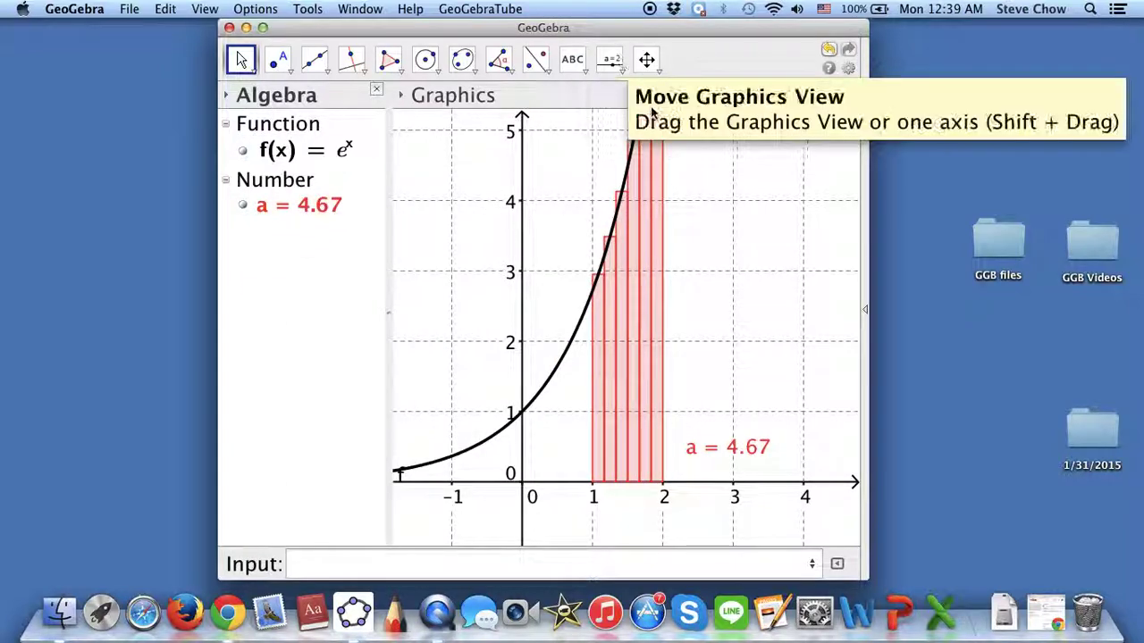
- Pan and zoom out until the e^x curve and all six rectangles show, y-axis up to 7
click(648, 60)
drag(712, 286, 682, 366)
scroll(702, 268, down, 3)
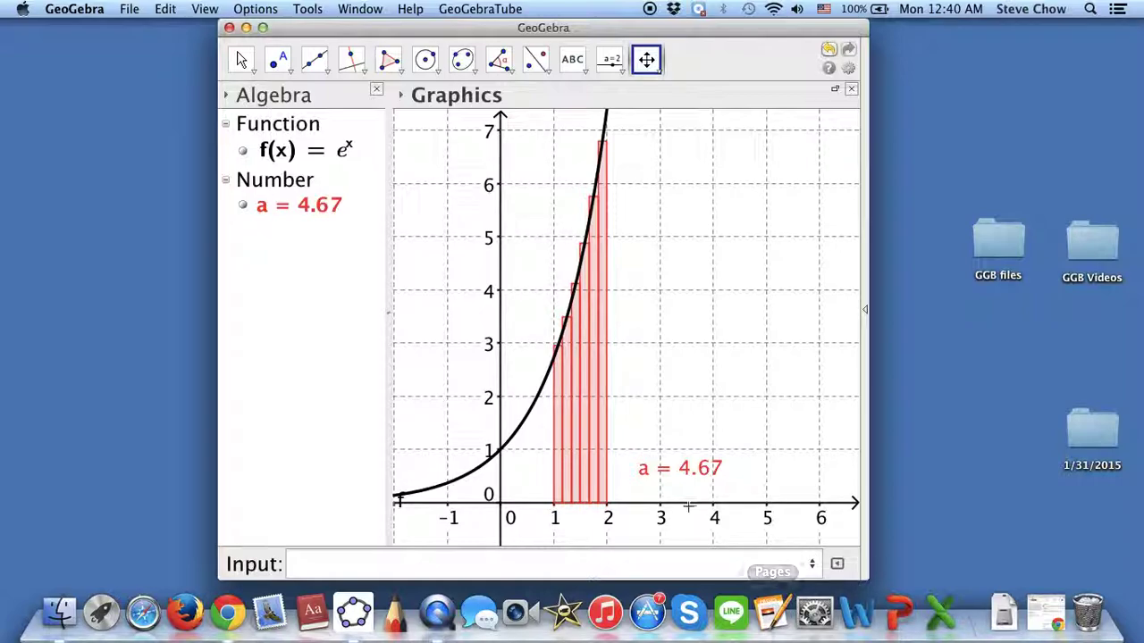
click(241, 59)
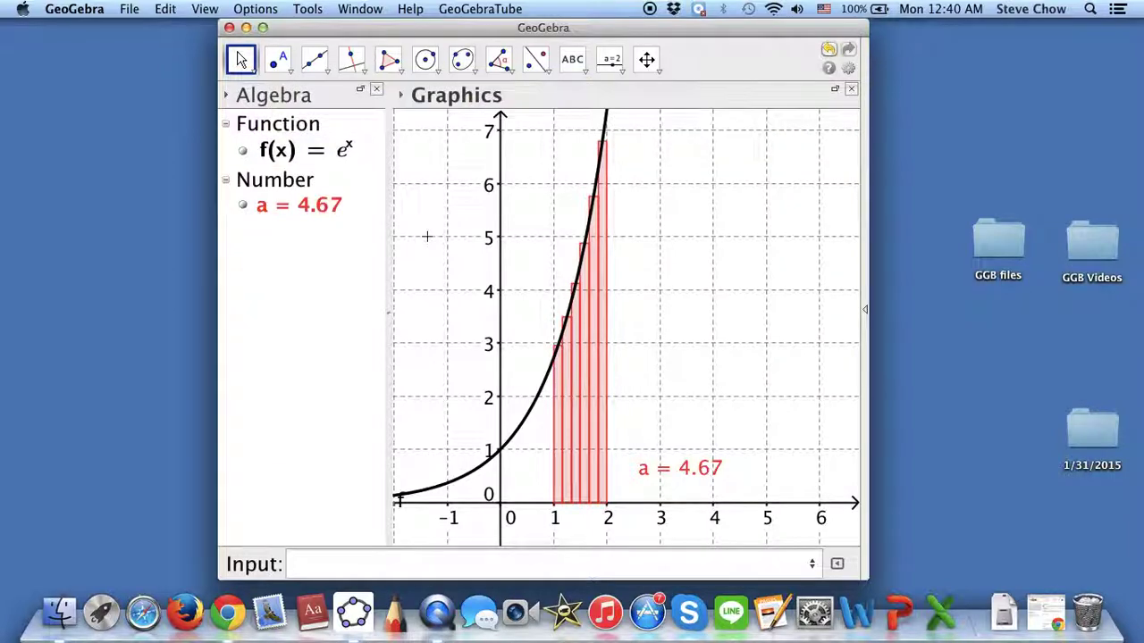